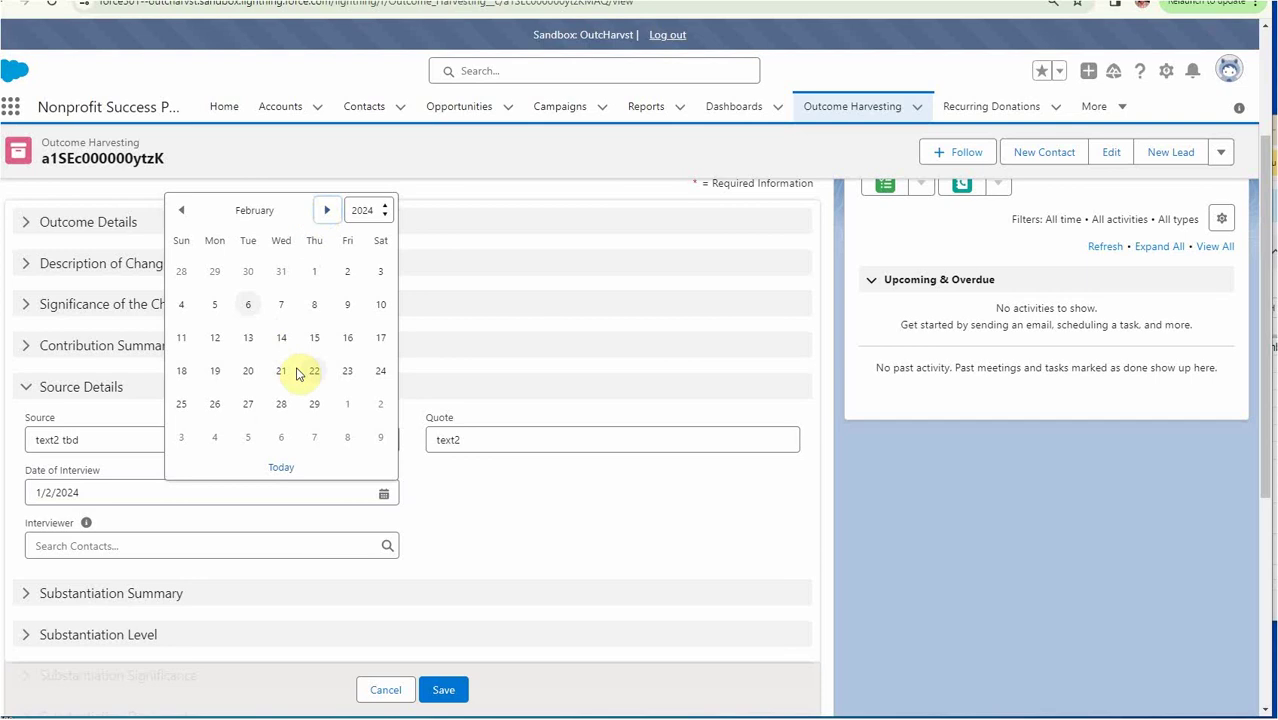
# Try to save the outcome record with the Date of Interview set to 2/15/2024, and cancel the edit.
pyautogui.click(314, 338)
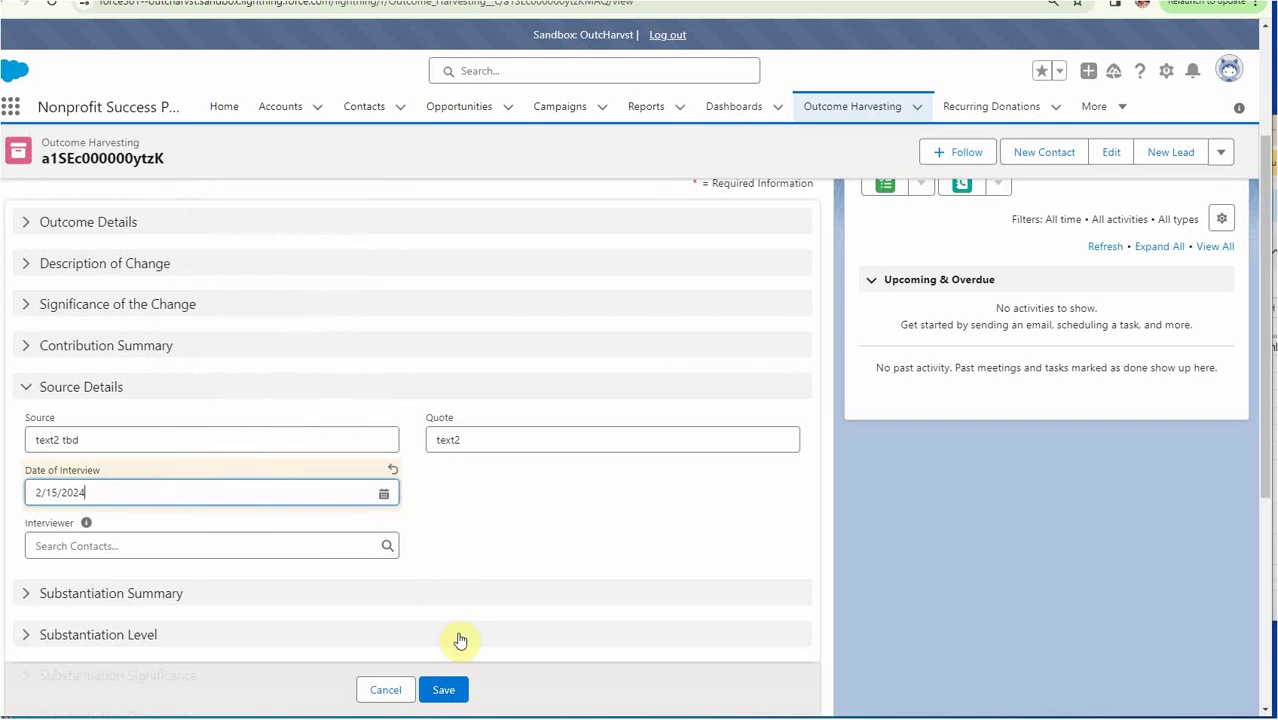
pyautogui.click(449, 698)
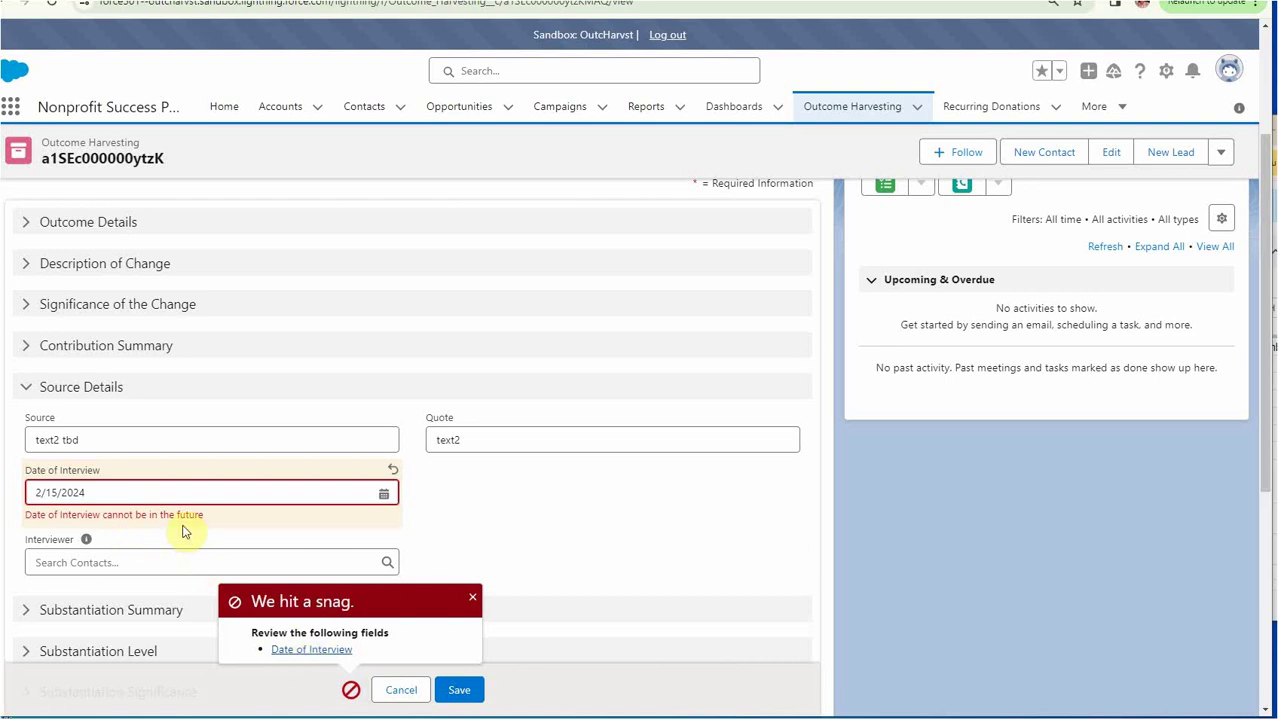
pyautogui.click(400, 690)
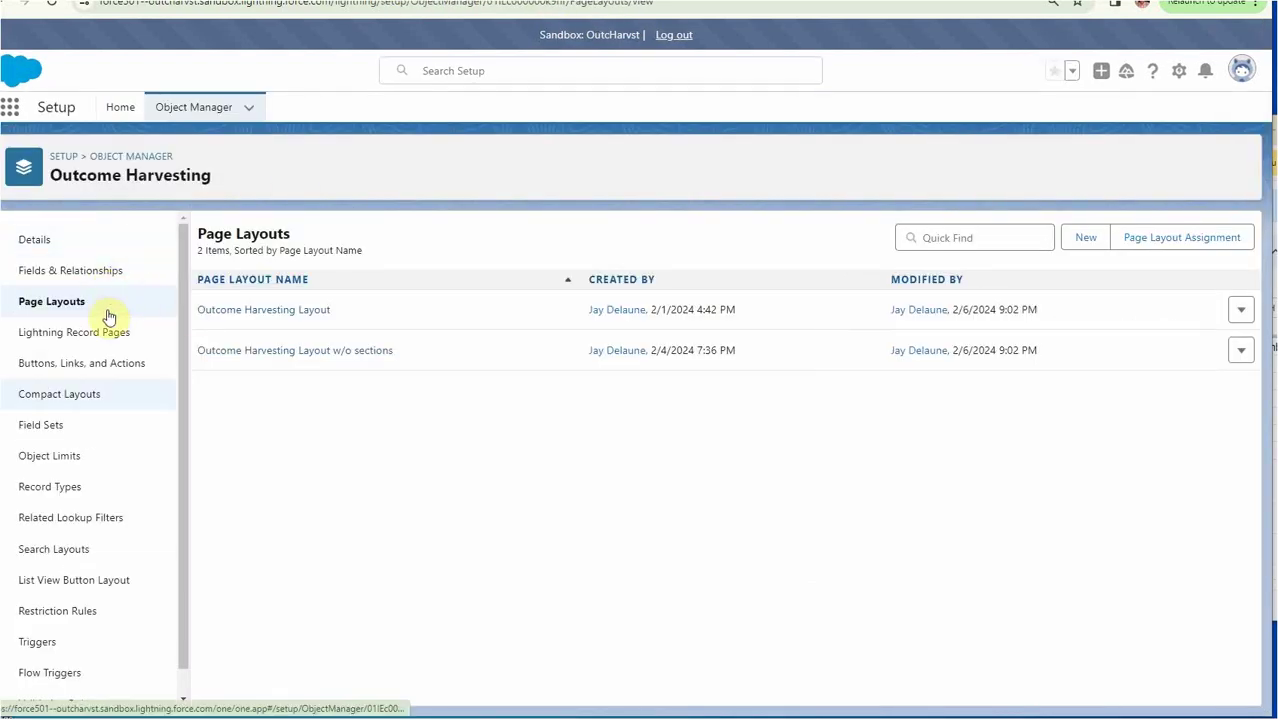
# Open the validation rule for Date of Interview not in the future on the Outcome Harvesting object.
pyautogui.scroll(-1, 122, 495)
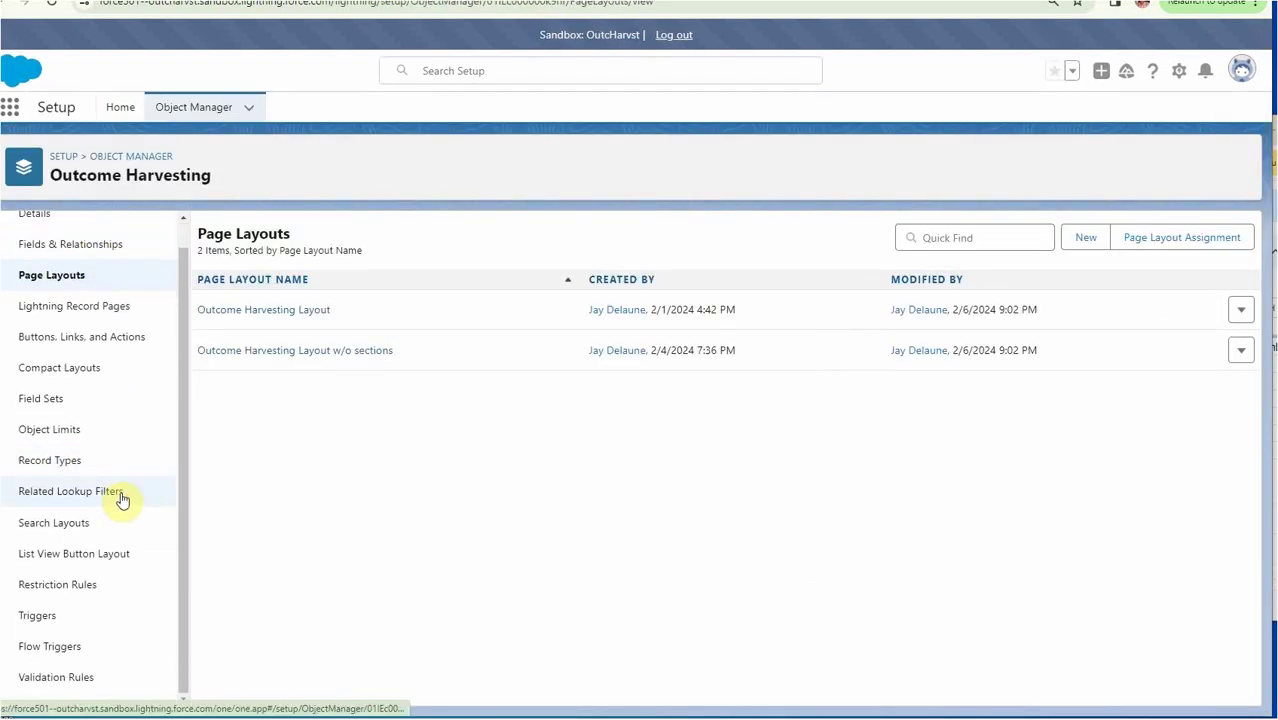
pyautogui.click(80, 678)
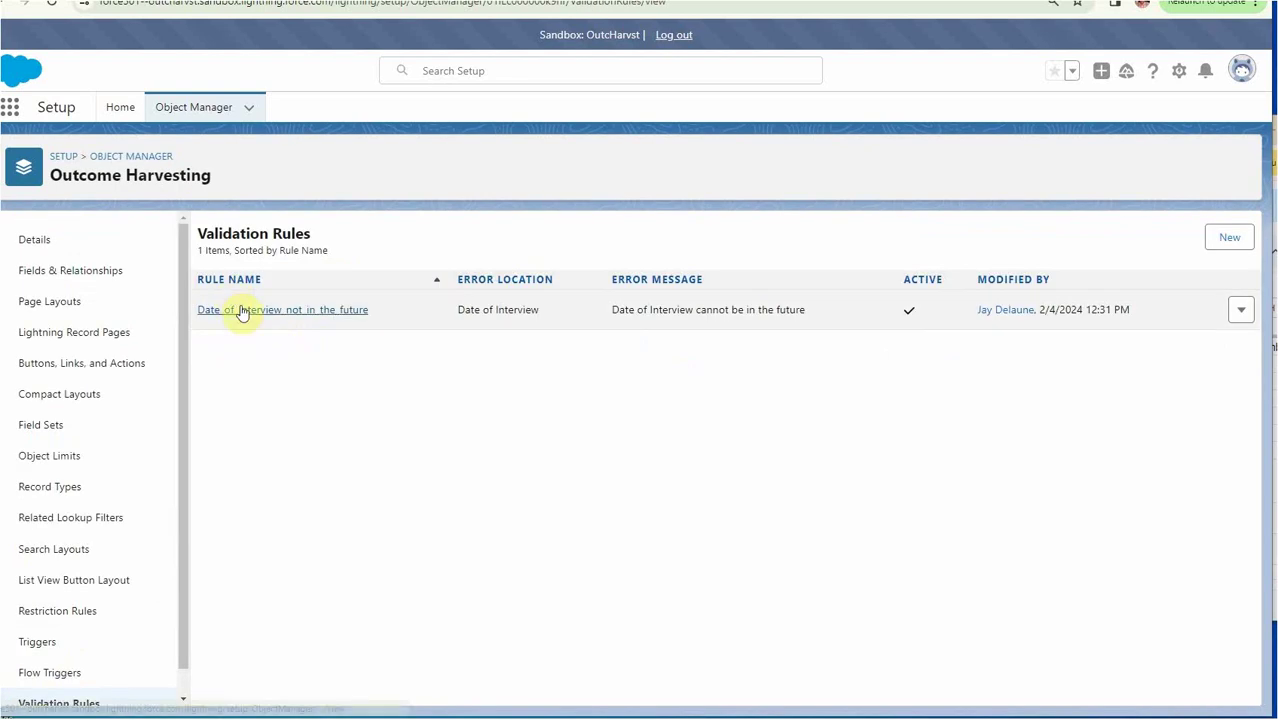
pyautogui.click(241, 311)
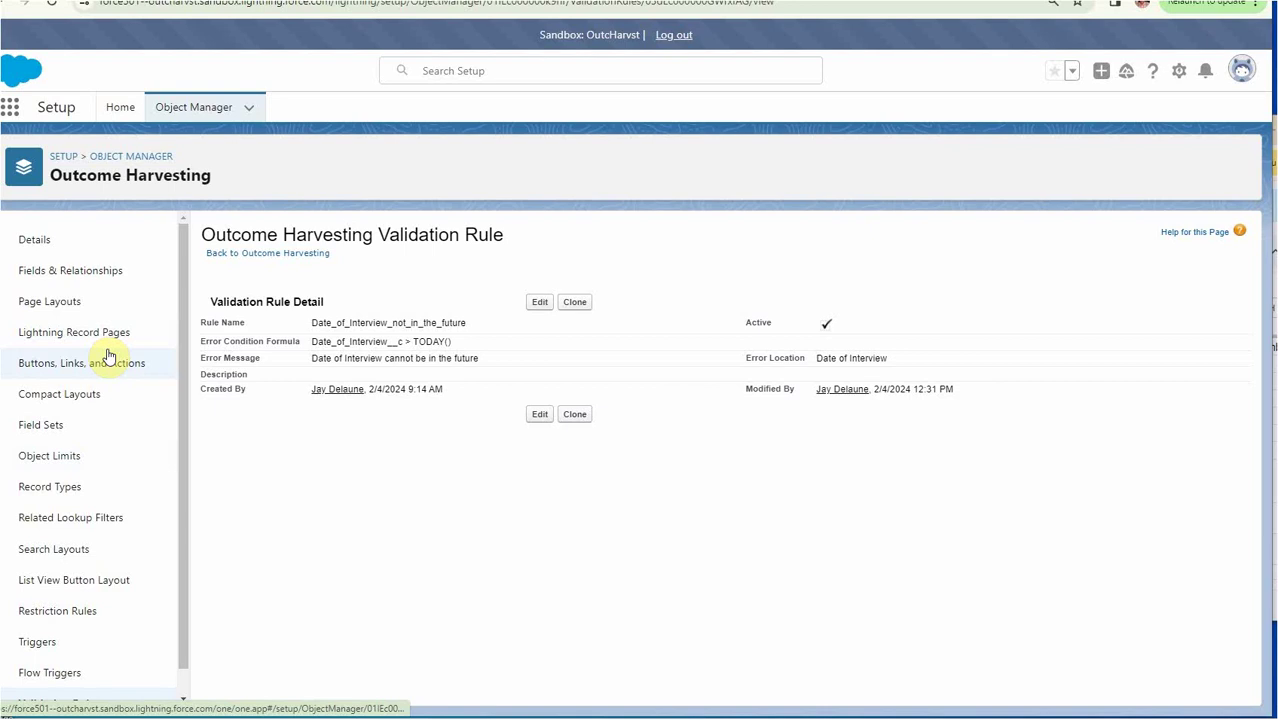
# Search the Outcome Harvesting object's fields for "date" and open the Date of Interview field.
pyautogui.click(67, 274)
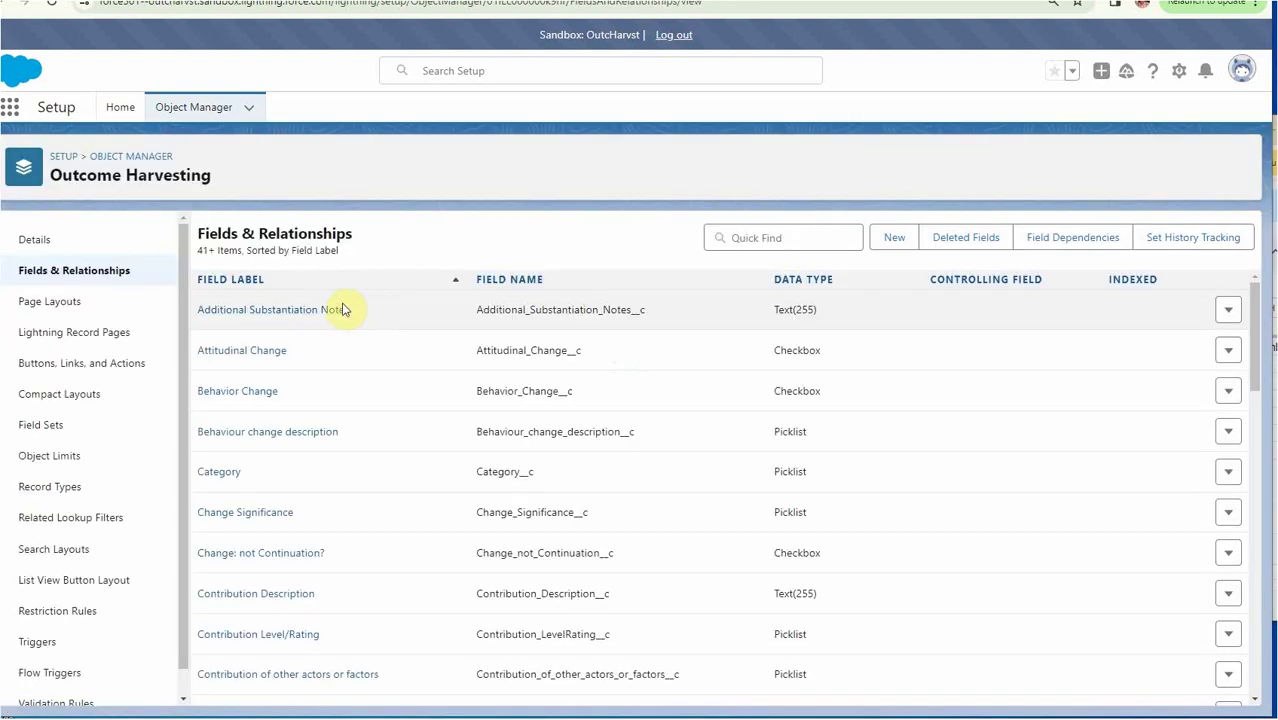
pyautogui.click(783, 238)
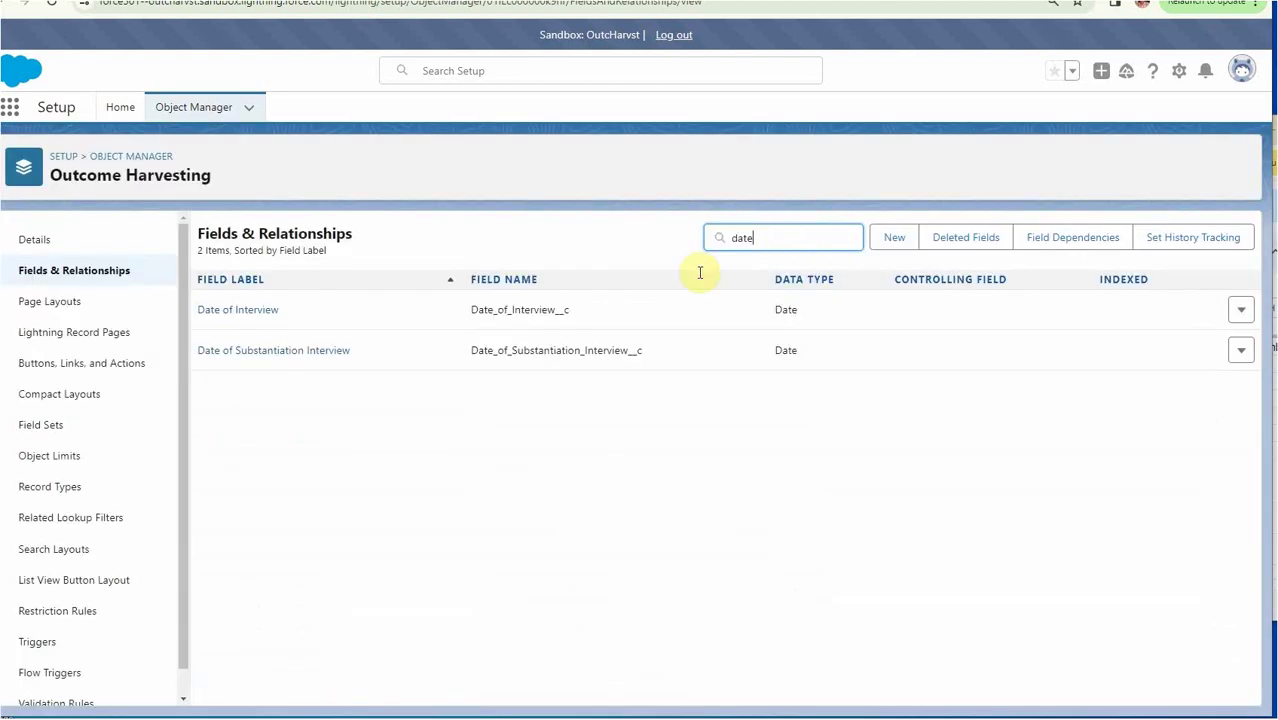
pyautogui.click(251, 312)
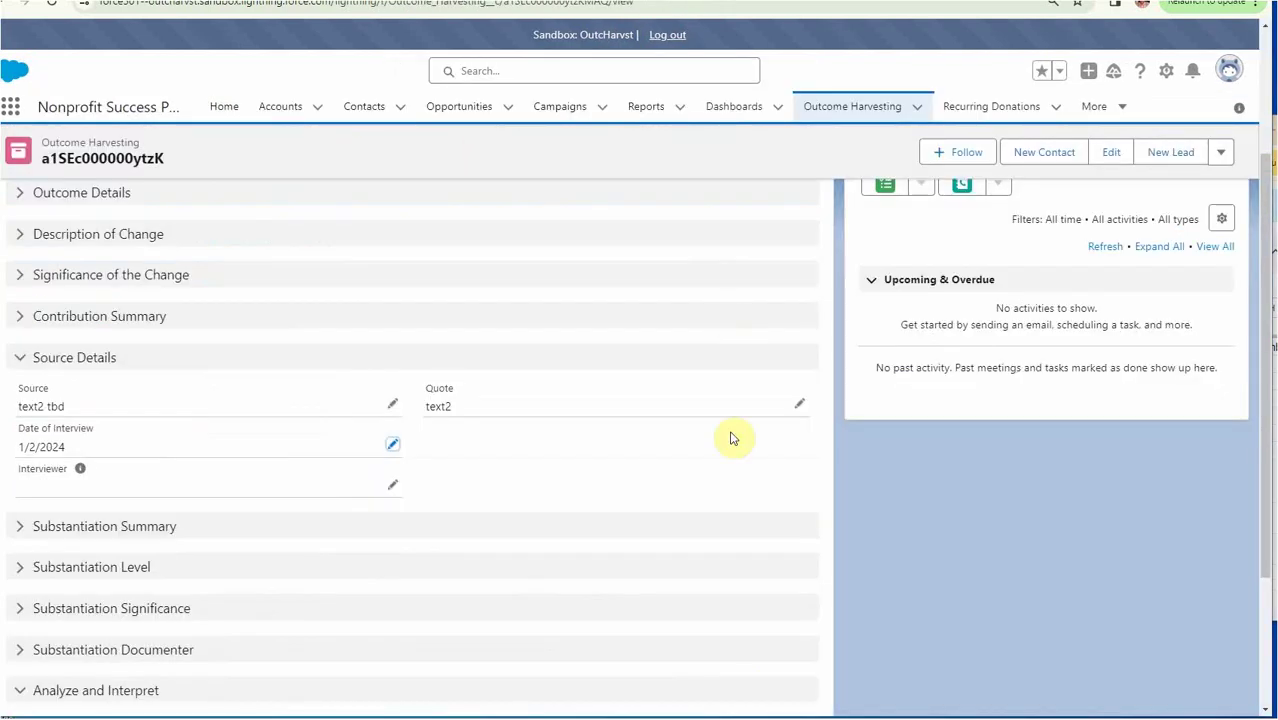
# On the outcome record, set the Category under Analyze and Interpret to Meaningful and view the Sub Category options it offers.
pyautogui.scroll(-3, 648, 485)
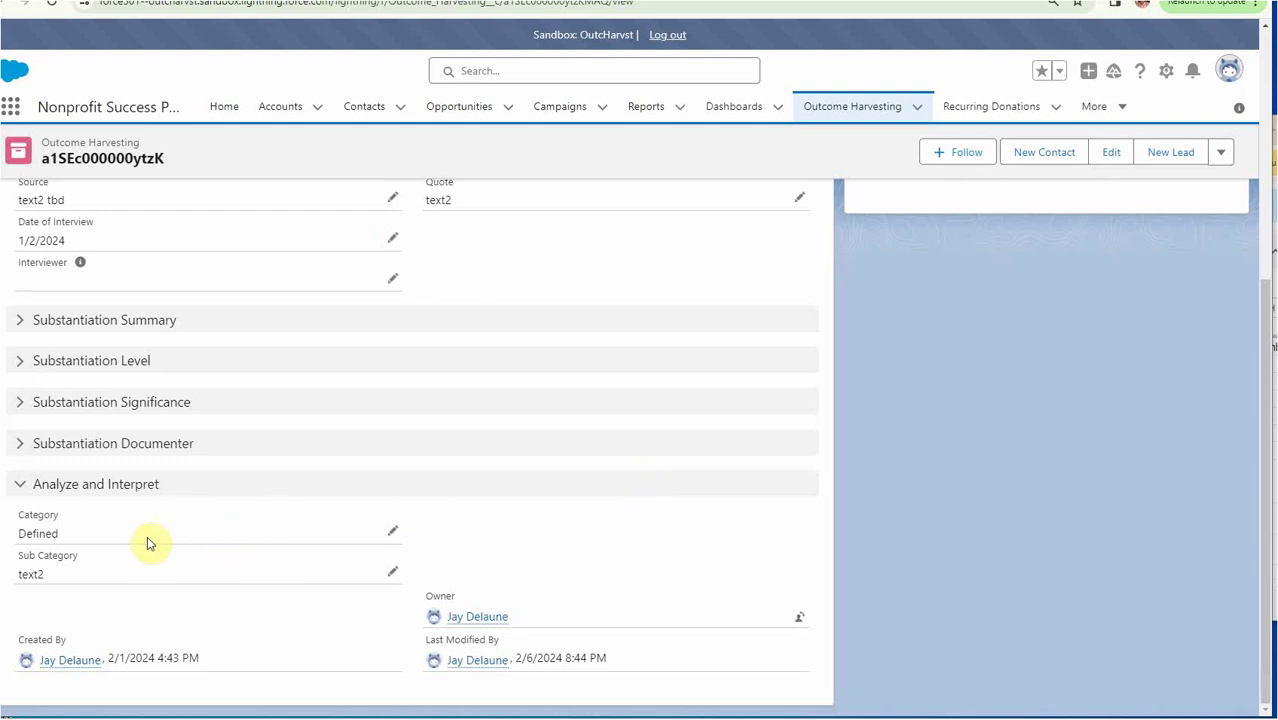
pyautogui.click(393, 531)
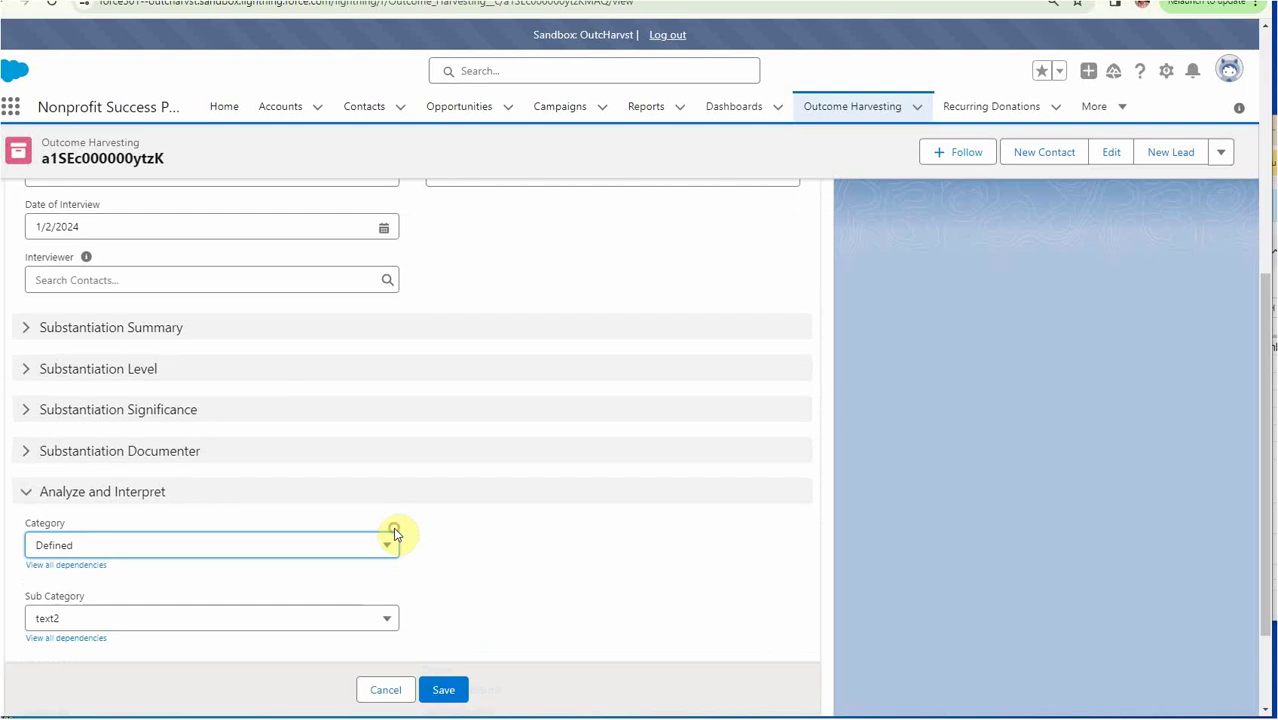
pyautogui.click(70, 549)
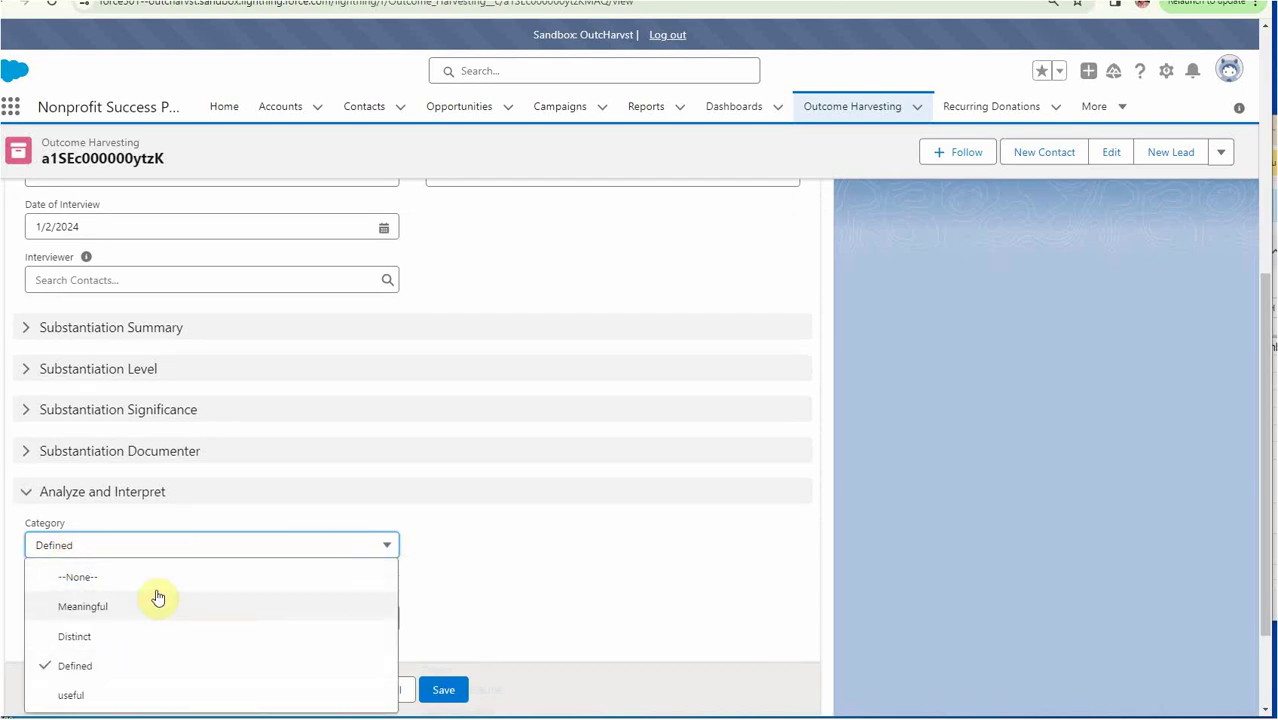
pyautogui.click(99, 608)
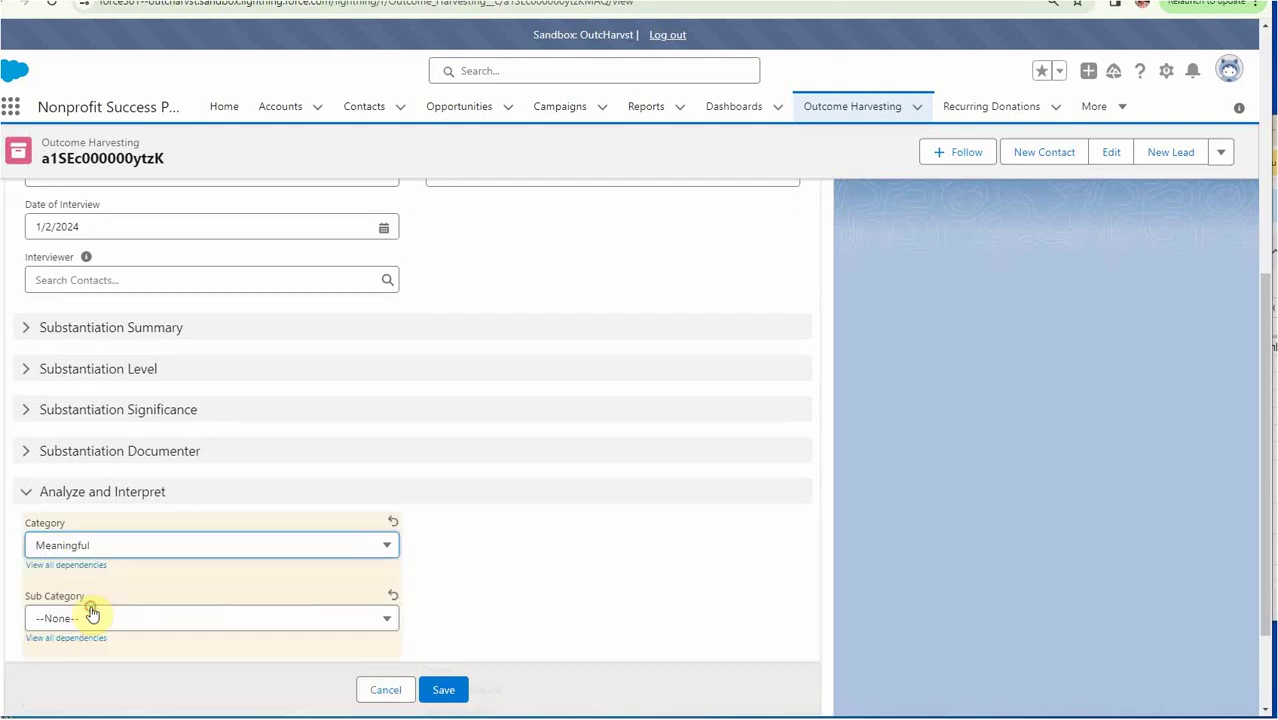
pyautogui.click(275, 618)
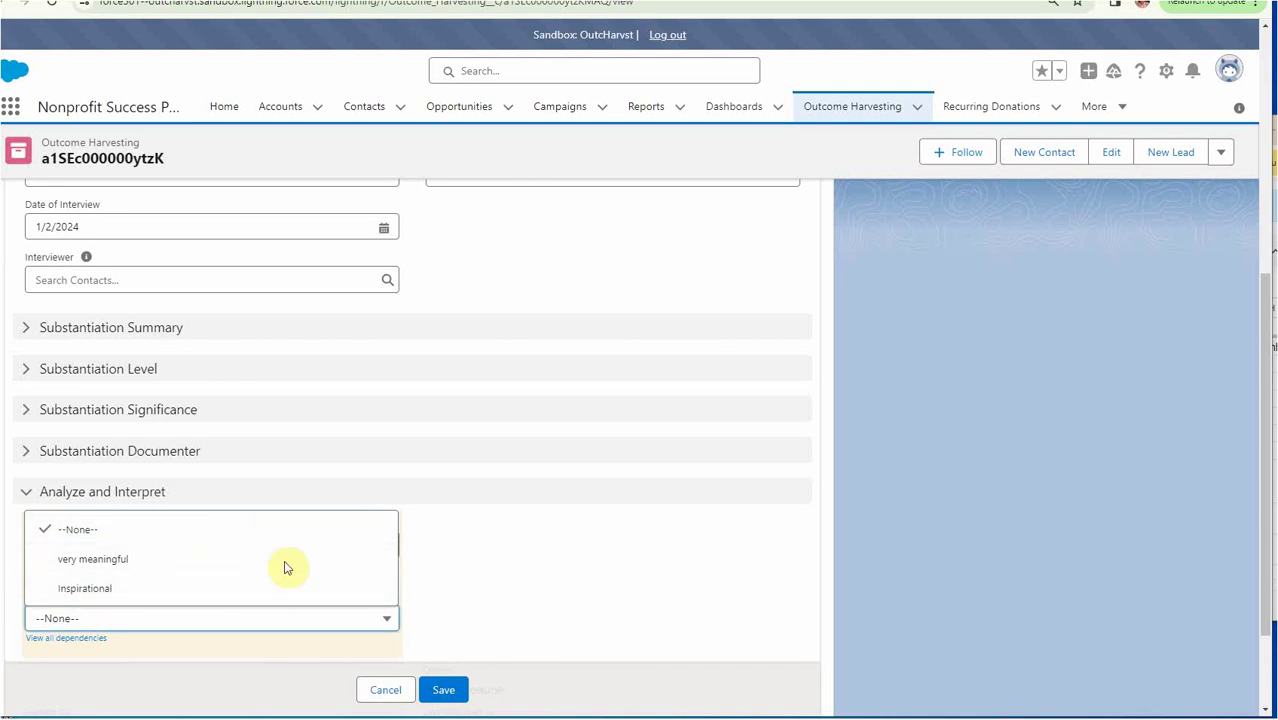
pyautogui.click(506, 551)
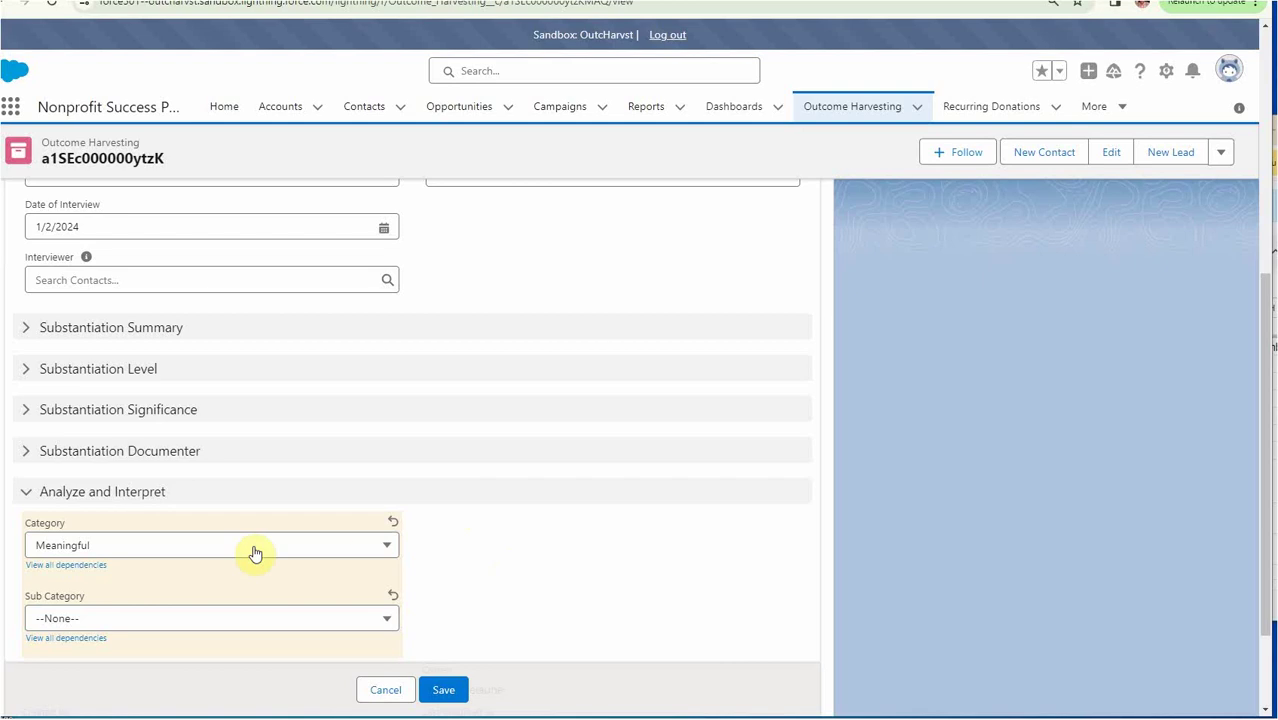
# Through the record's picklist dependencies, set Category to Distinct and Sub Category to Unique, apply them, and save the record.
pyautogui.click(67, 566)
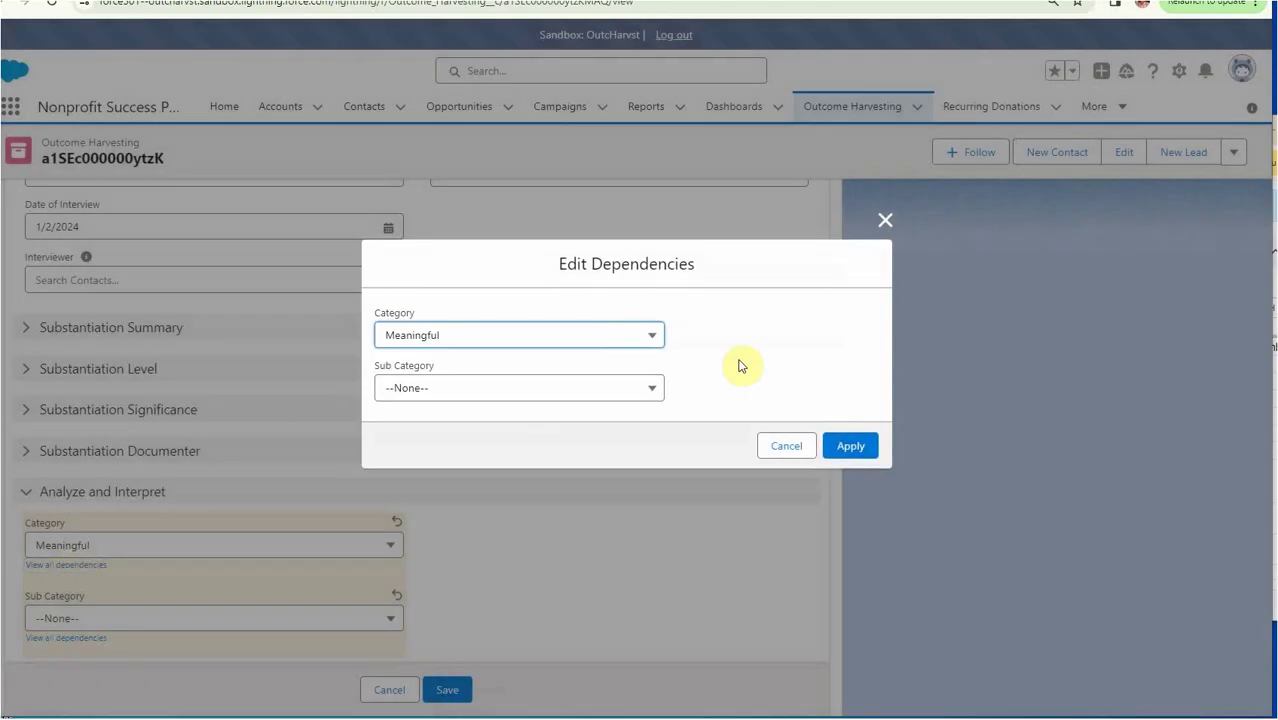
pyautogui.click(656, 346)
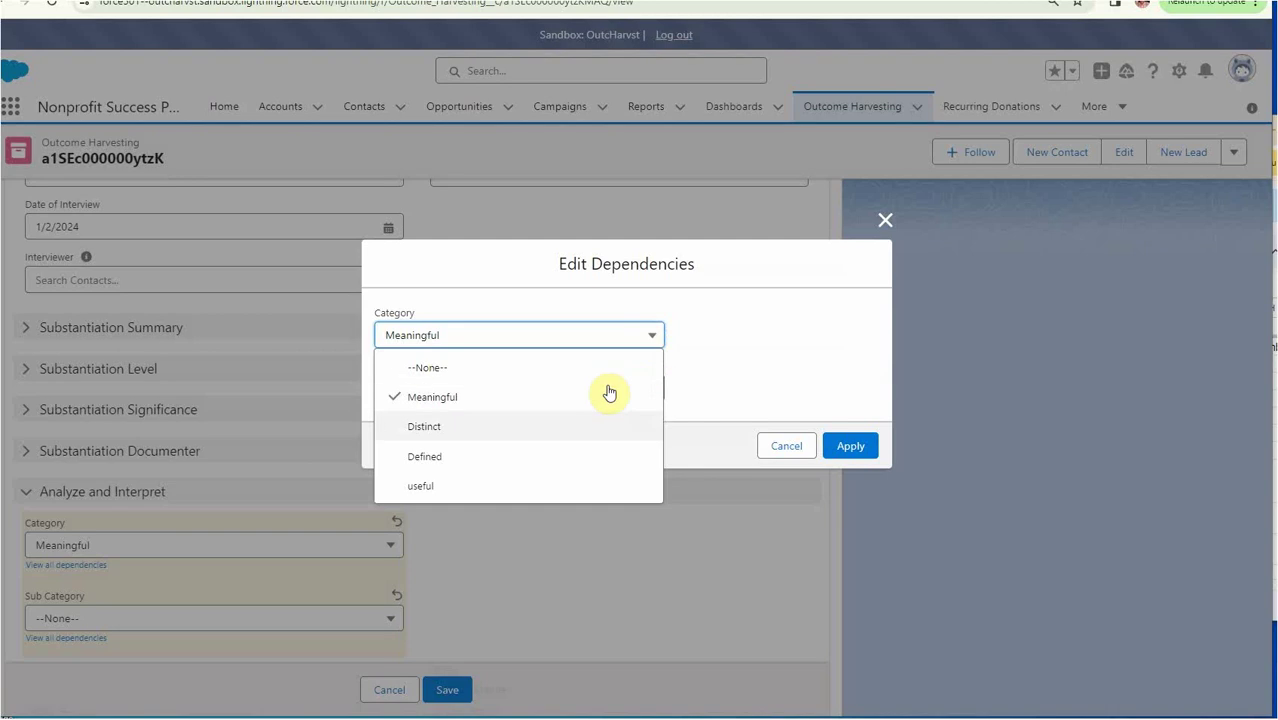
pyautogui.click(575, 430)
pyautogui.click(608, 390)
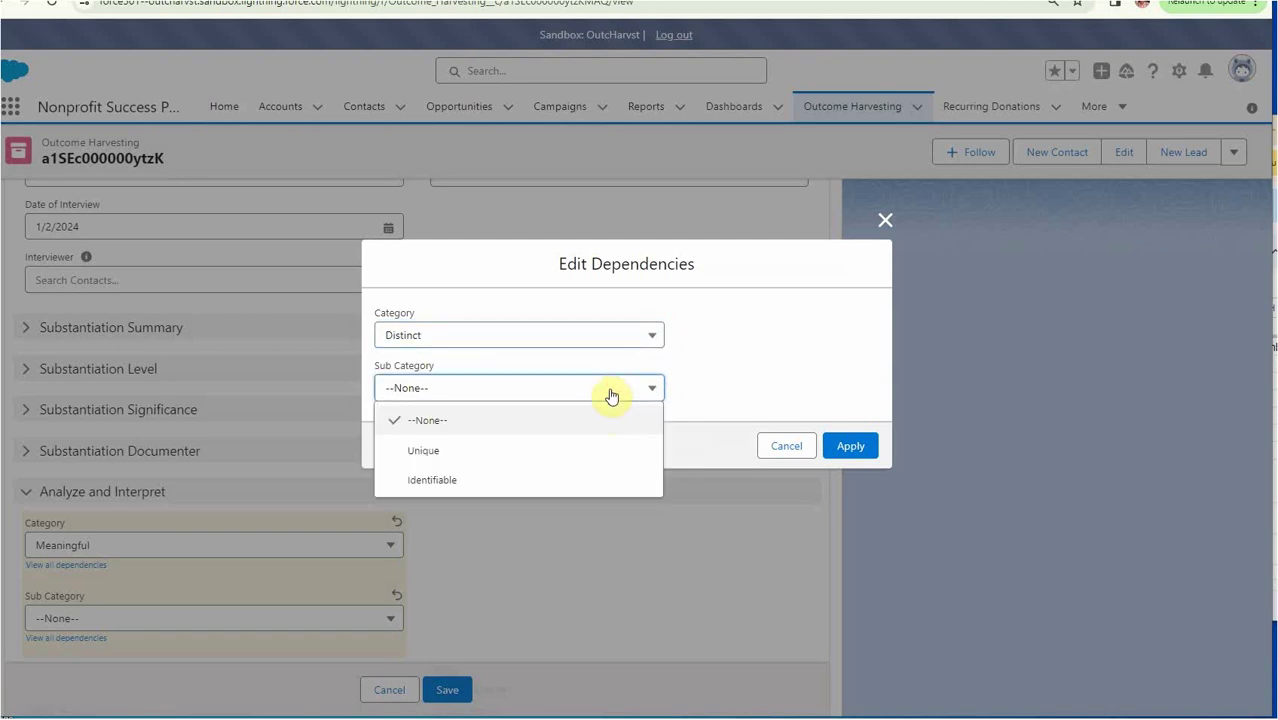
pyautogui.click(556, 457)
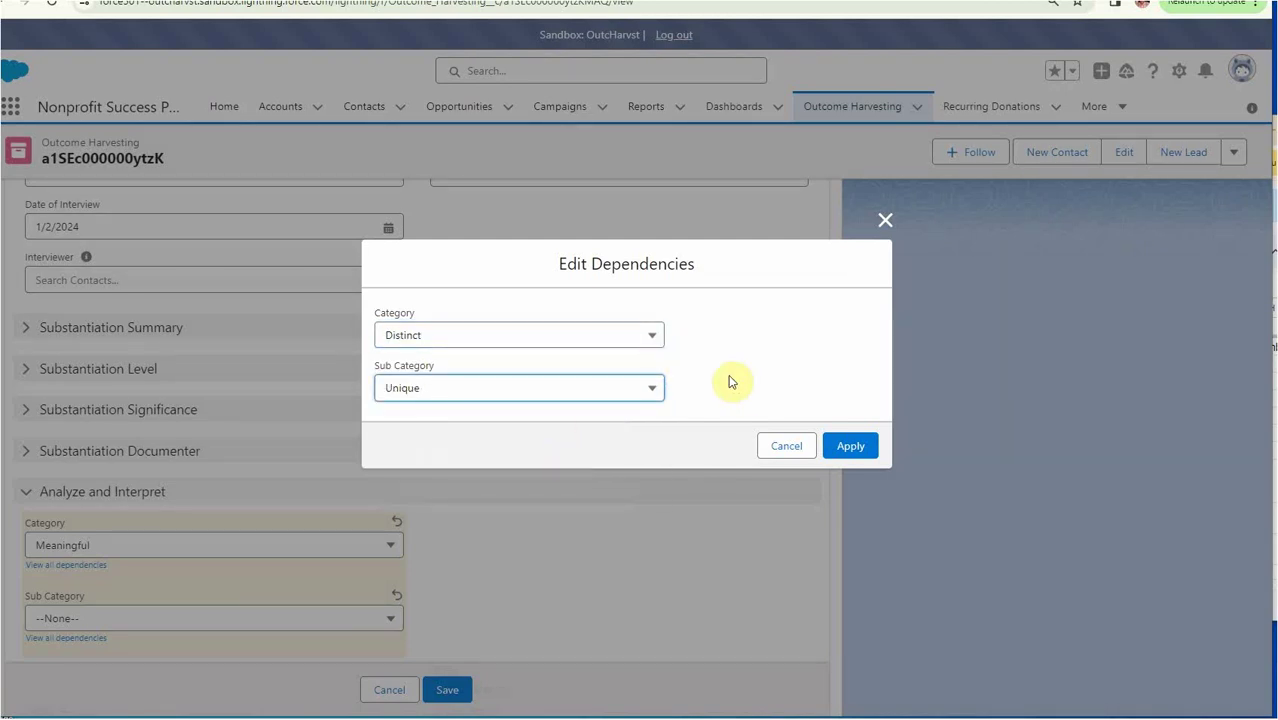
pyautogui.click(848, 445)
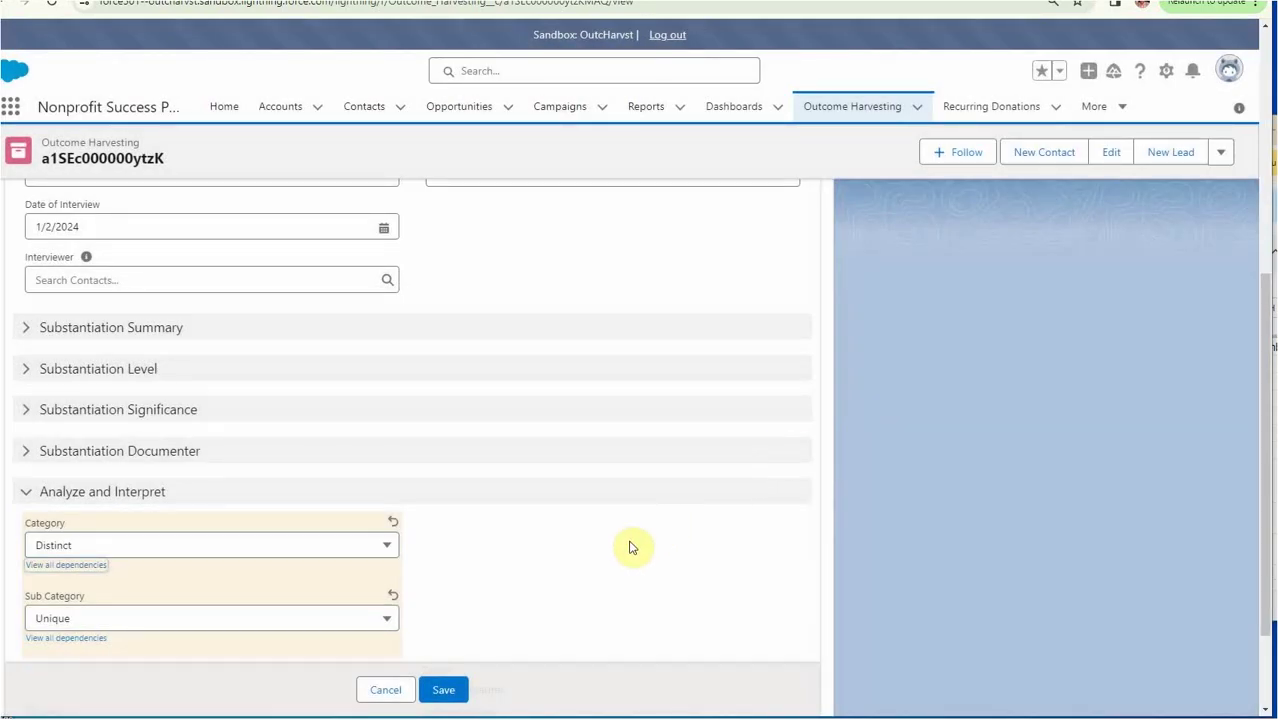
pyautogui.click(445, 688)
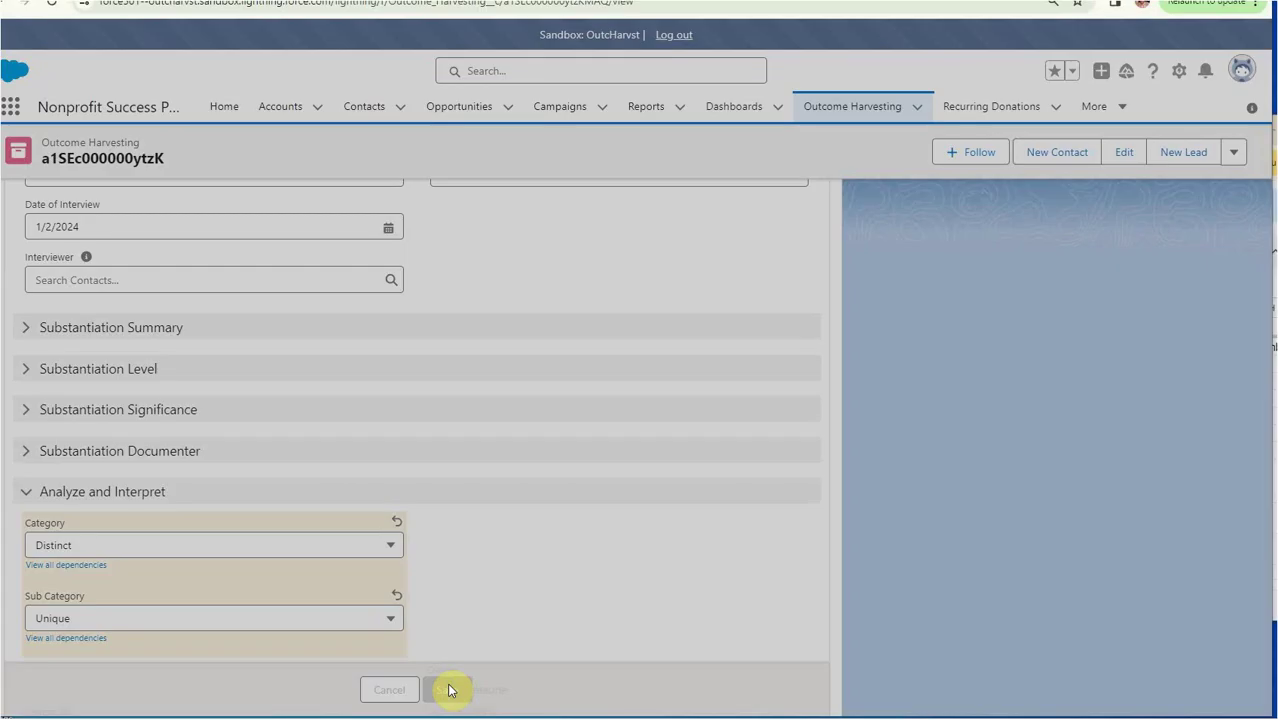
pyautogui.scroll(3, 587, 522)
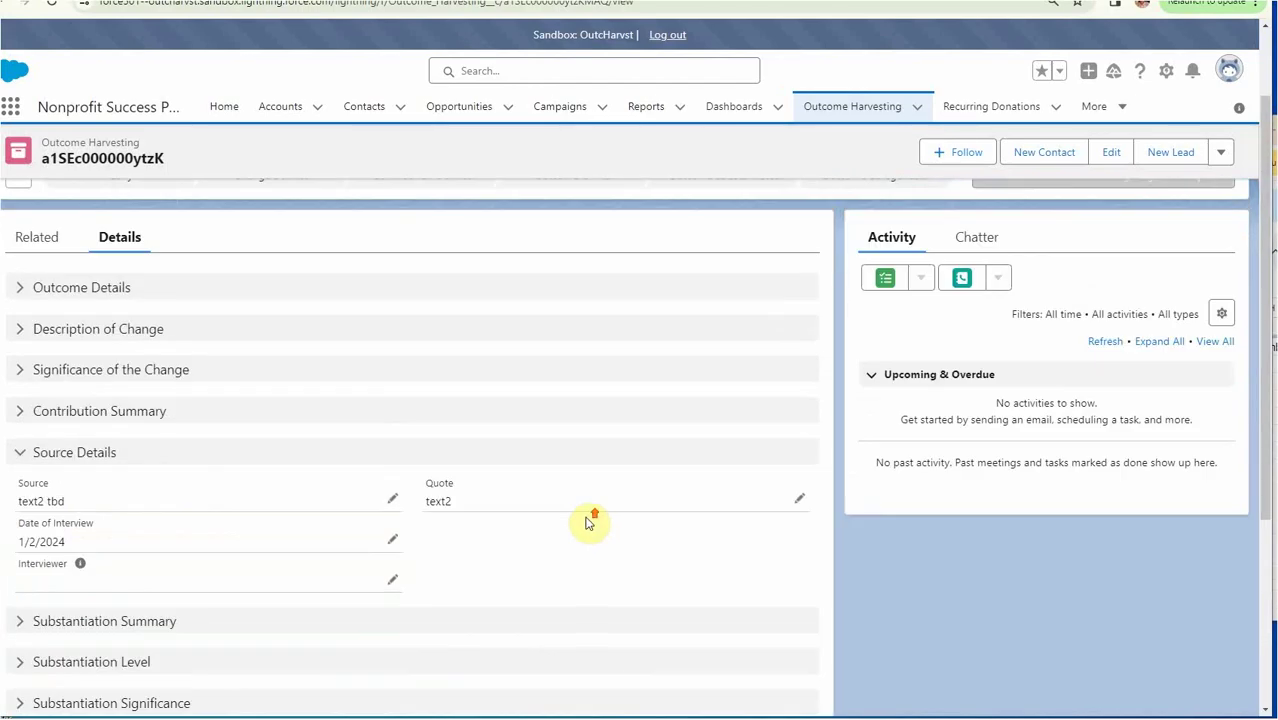
pyautogui.scroll(-3, 585, 524)
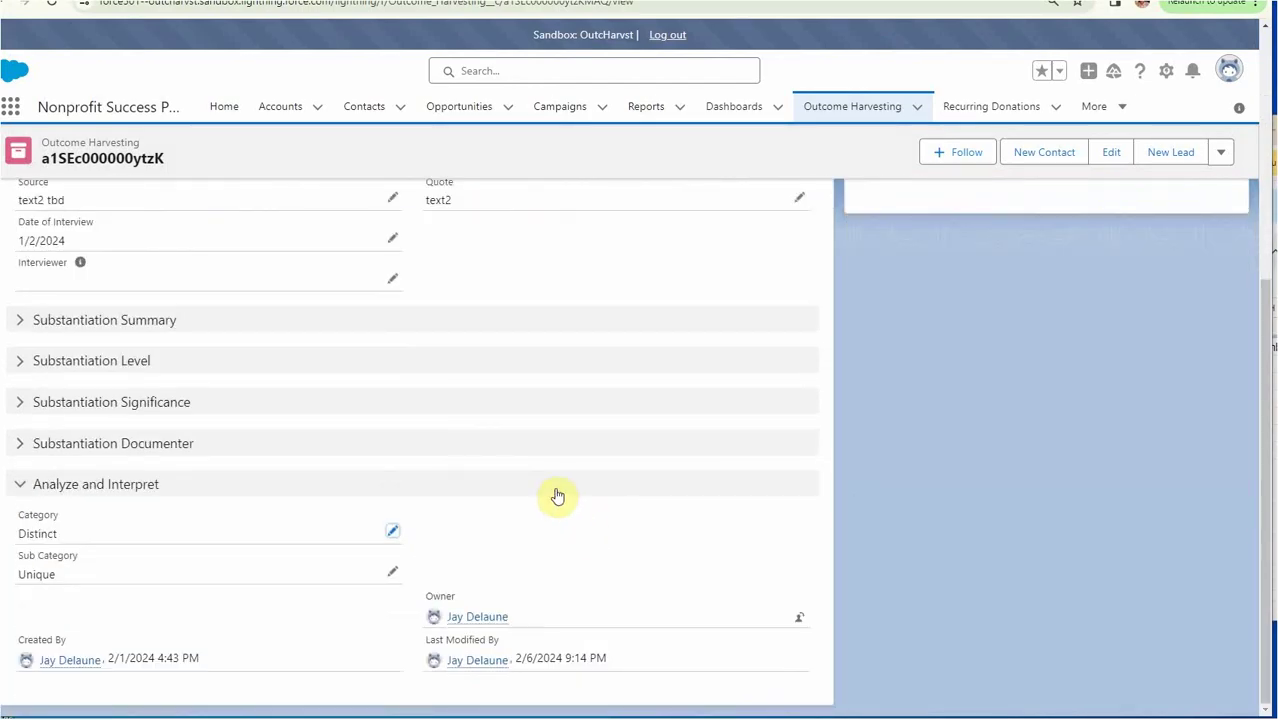
# Open the object setup for Outcome Harvesting from the record and bring up its Sub Category field definition.
pyautogui.click(285, 3)
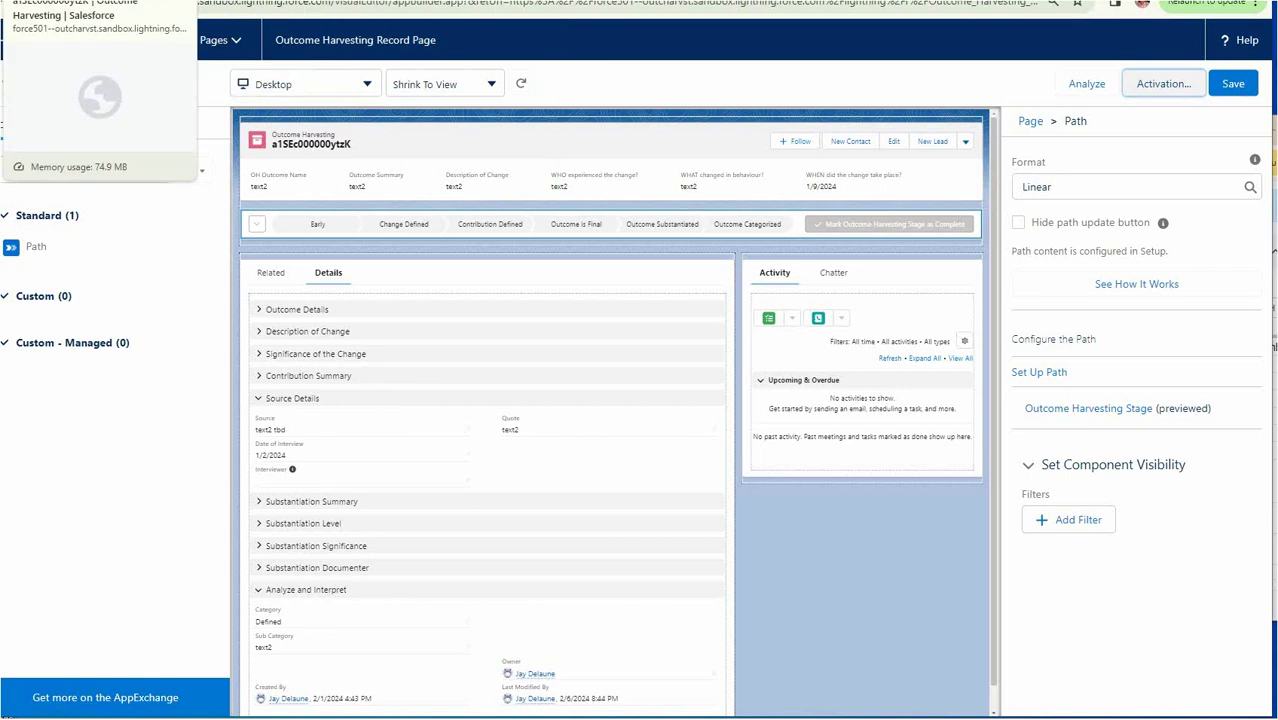
pyautogui.click(60, 2)
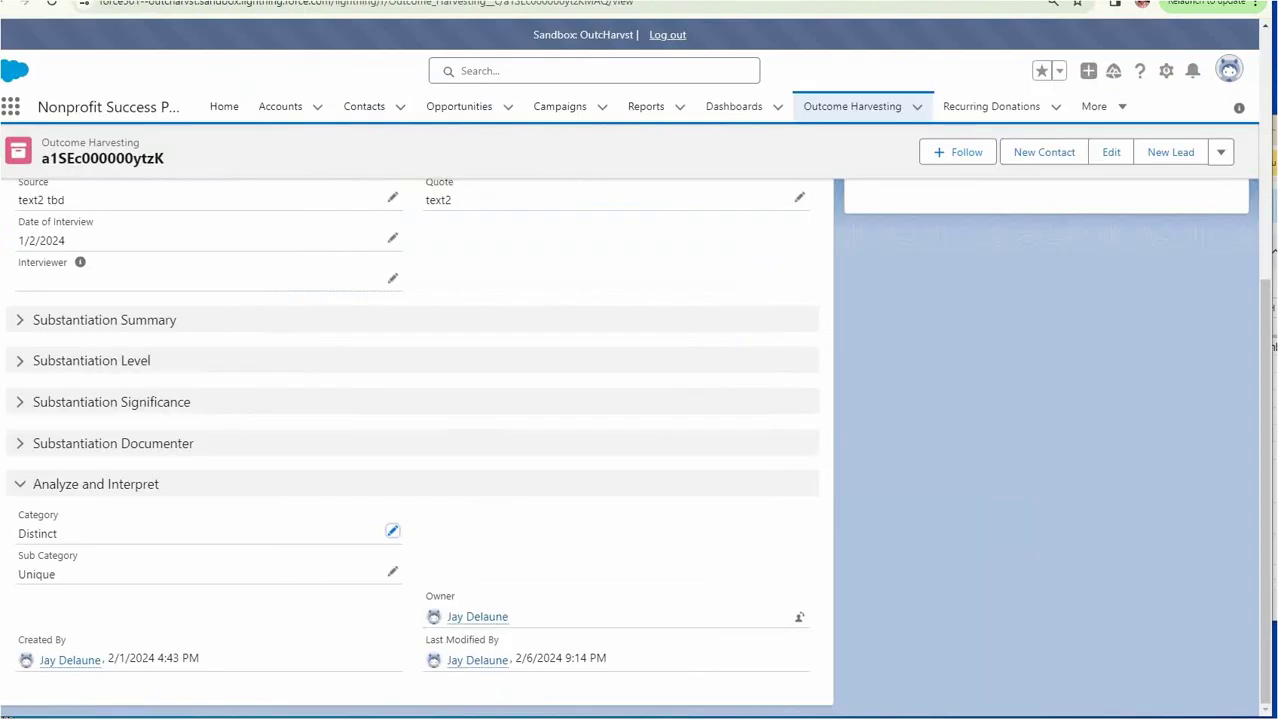
pyautogui.click(1167, 72)
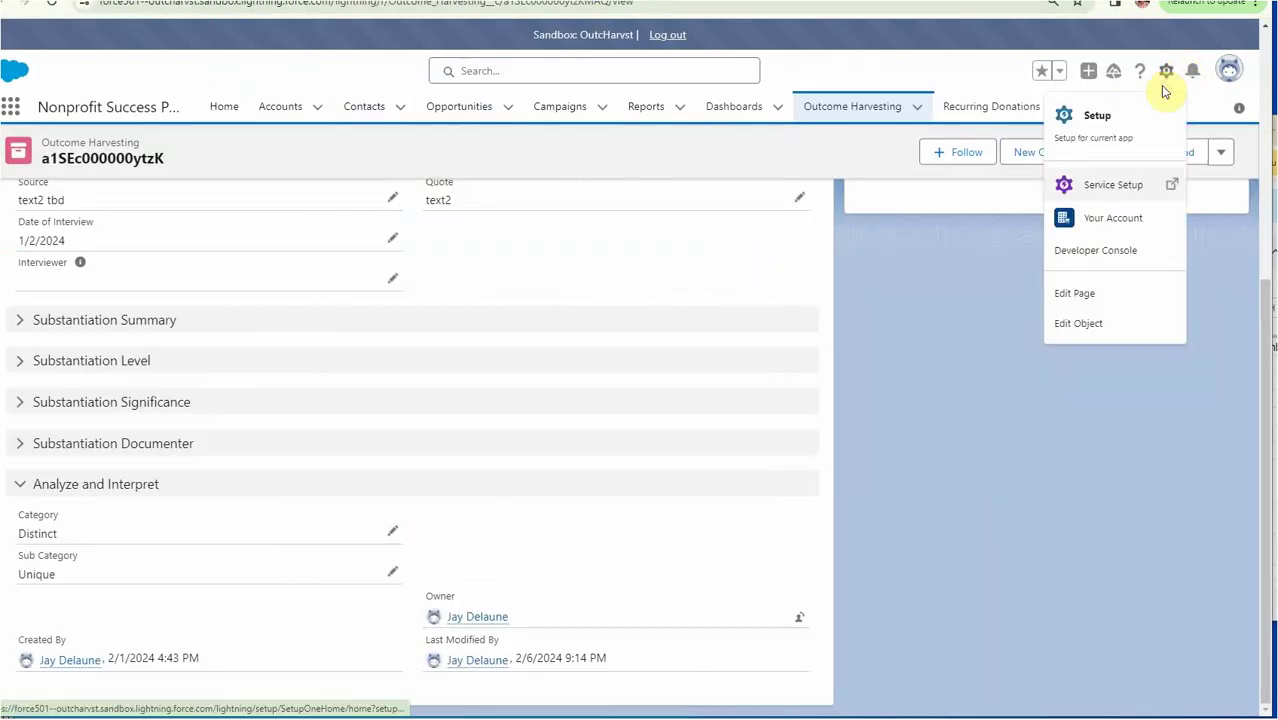
pyautogui.click(1080, 324)
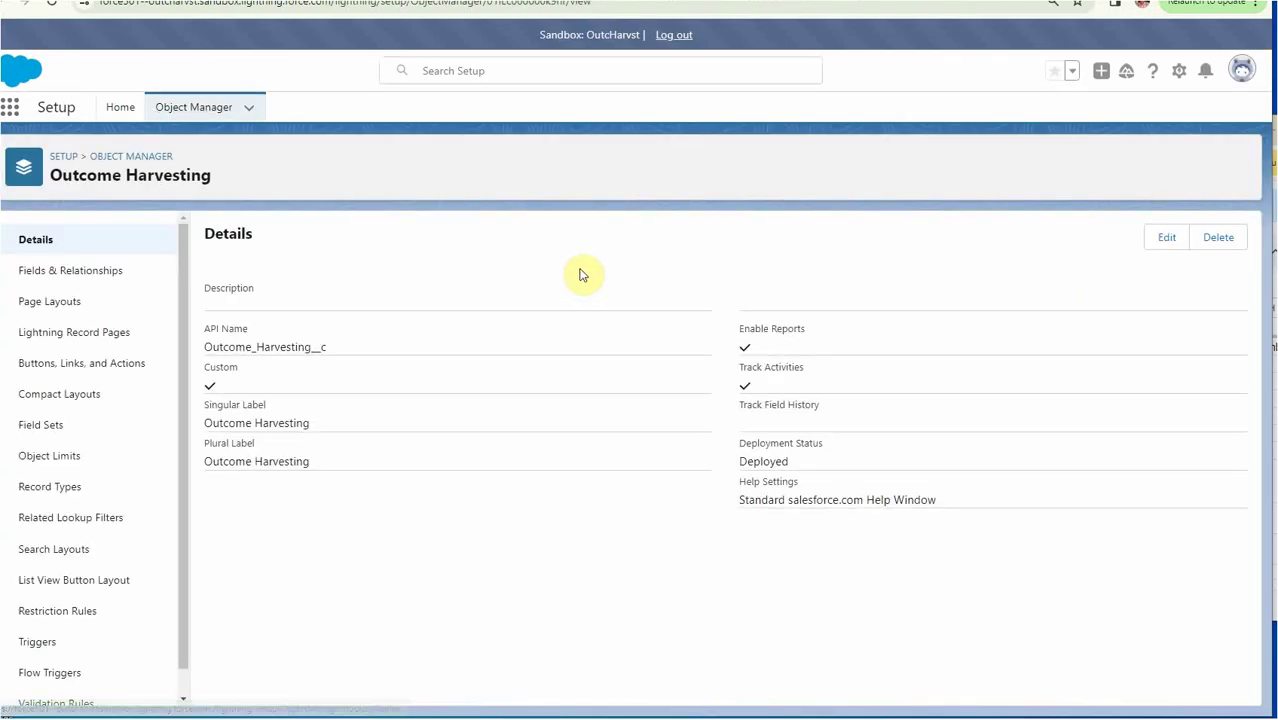
pyautogui.click(60, 271)
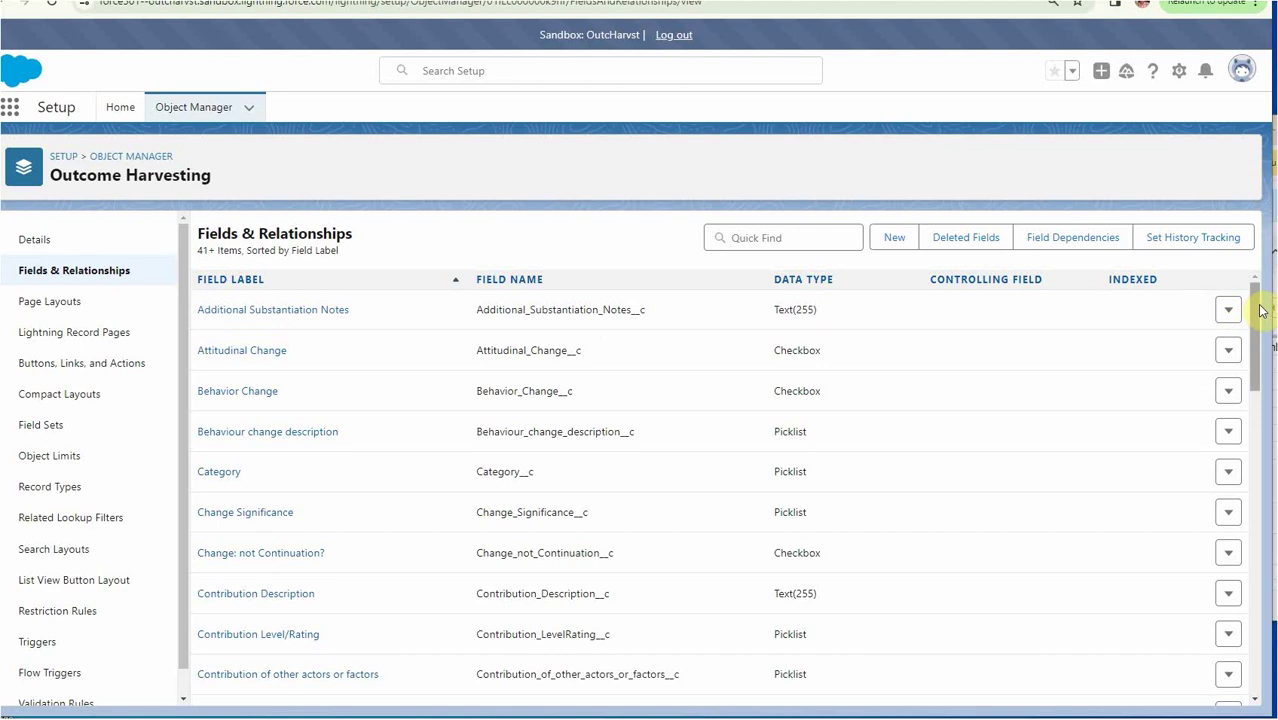
pyautogui.scroll(-3, 1258, 320)
pyautogui.scroll(-10, 1258, 320)
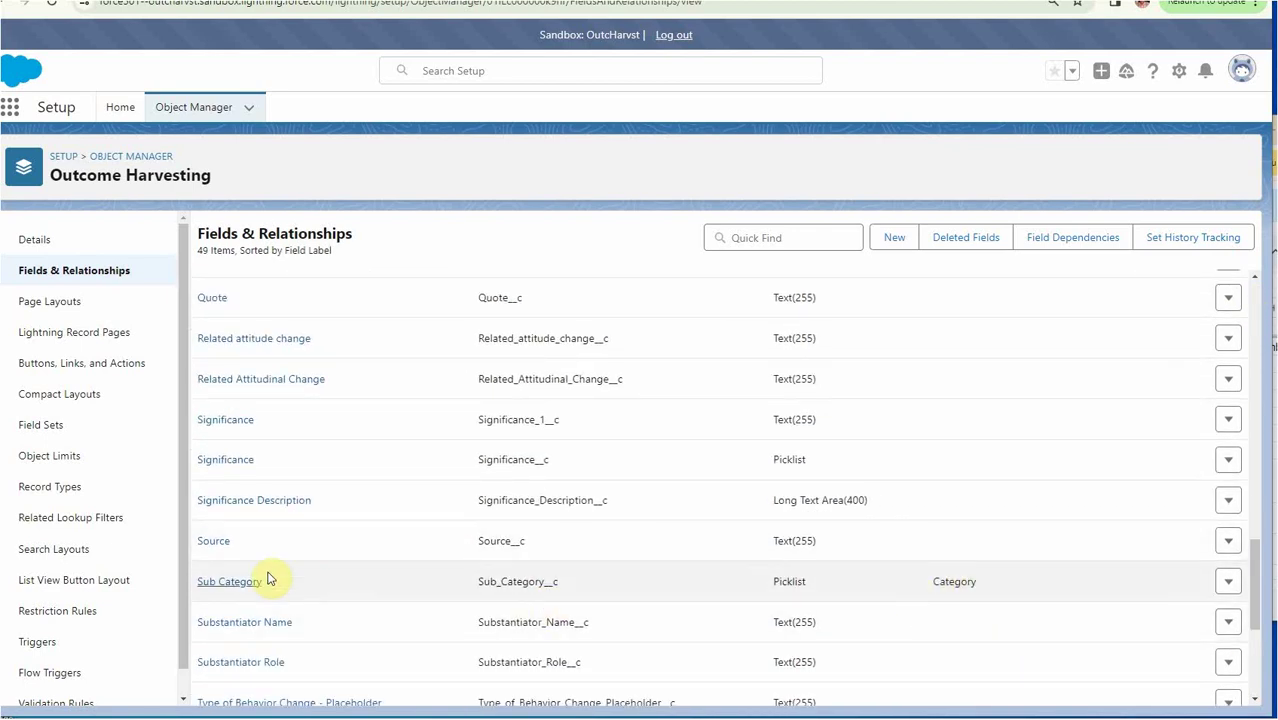
pyautogui.click(224, 585)
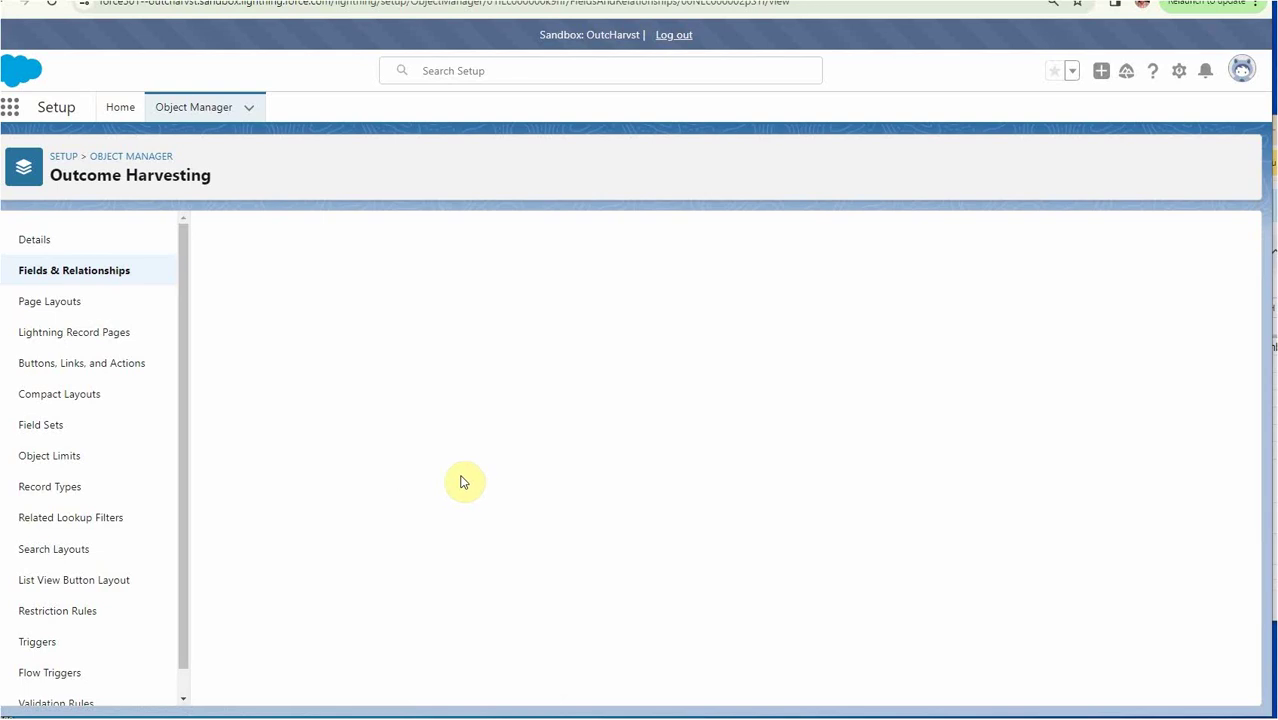
# Review the Sub Category field's active and inactive picklist values and its controlling field setting.
pyautogui.scroll(-3, 673, 460)
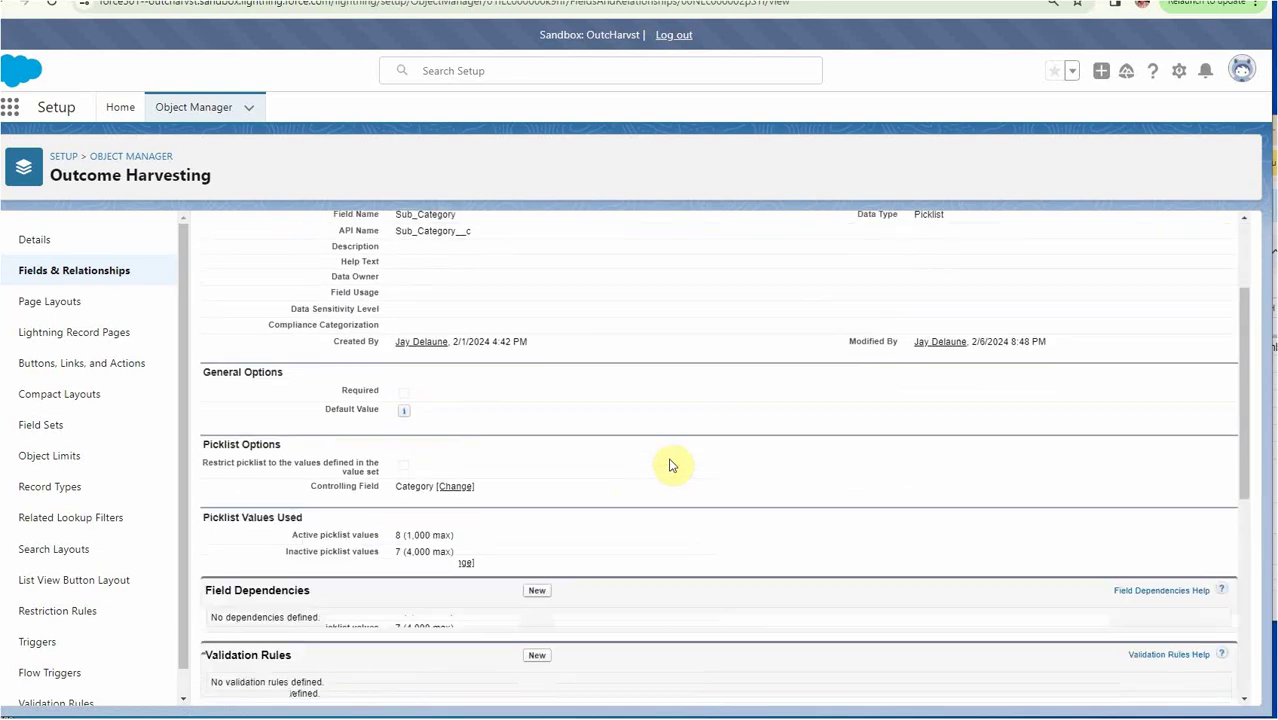
pyautogui.scroll(-5, 673, 466)
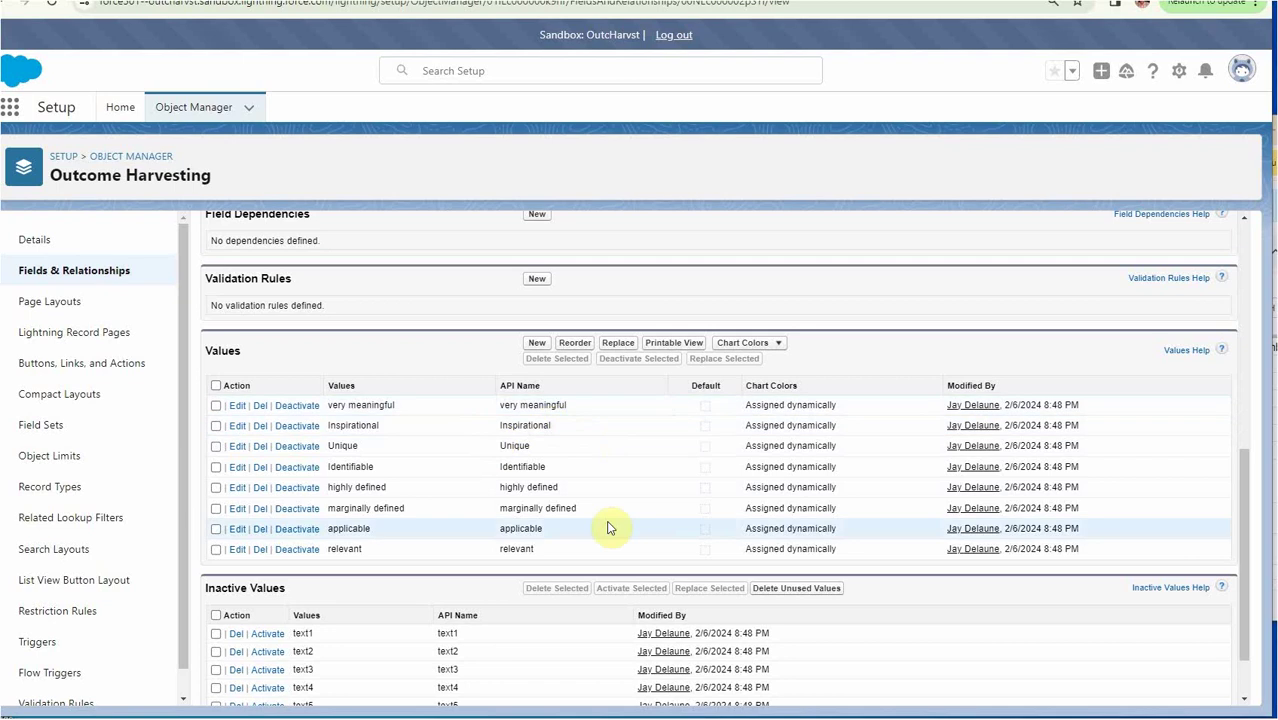
pyautogui.scroll(-2, 828, 525)
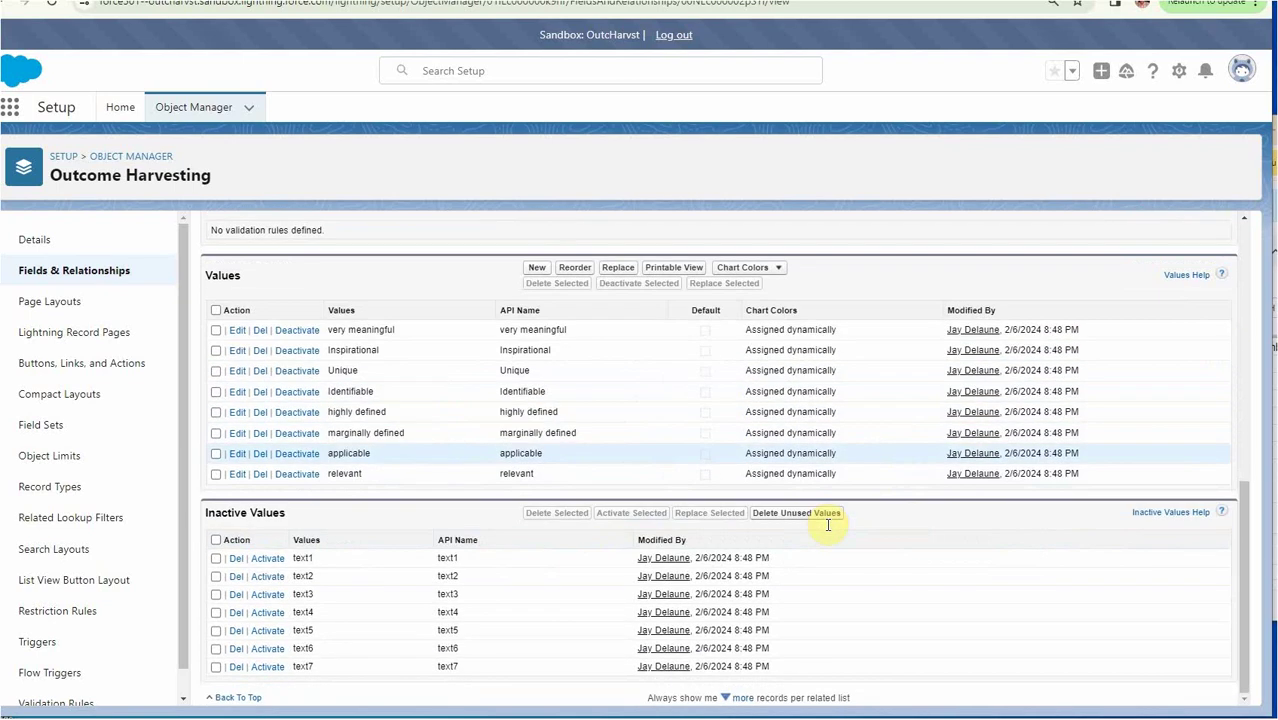
pyautogui.scroll(1, 390, 566)
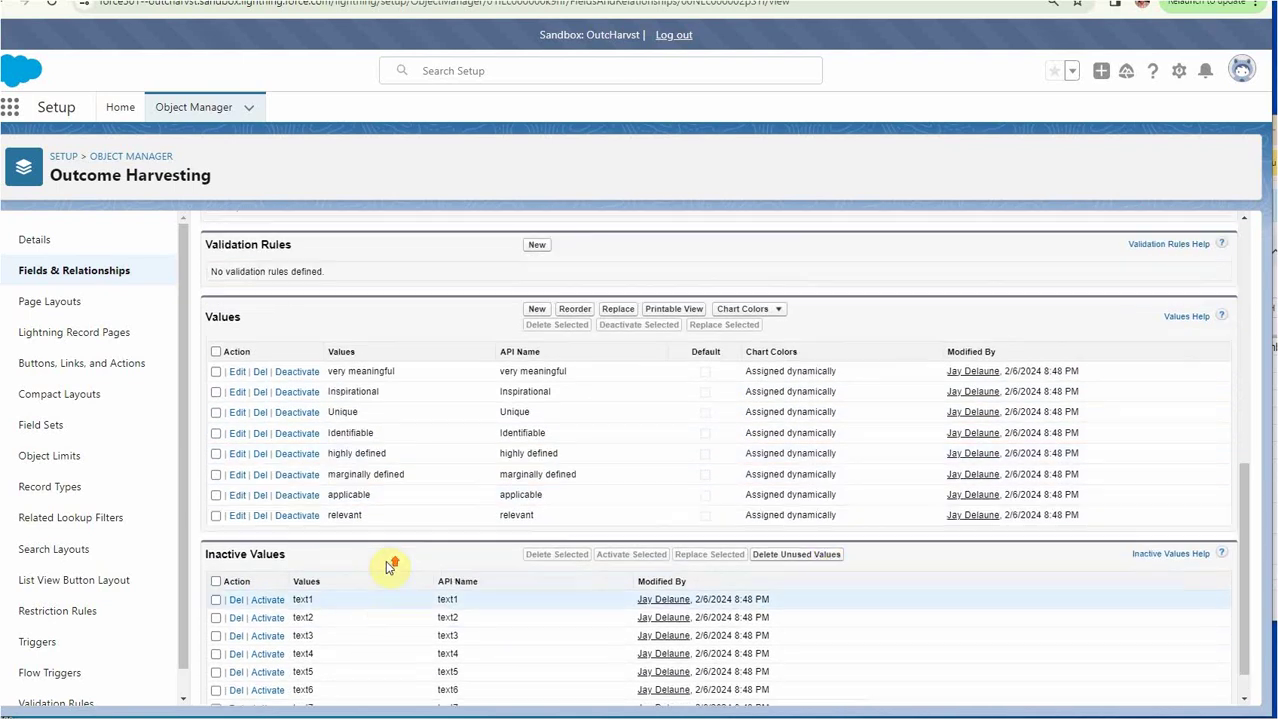
pyautogui.scroll(6, 390, 566)
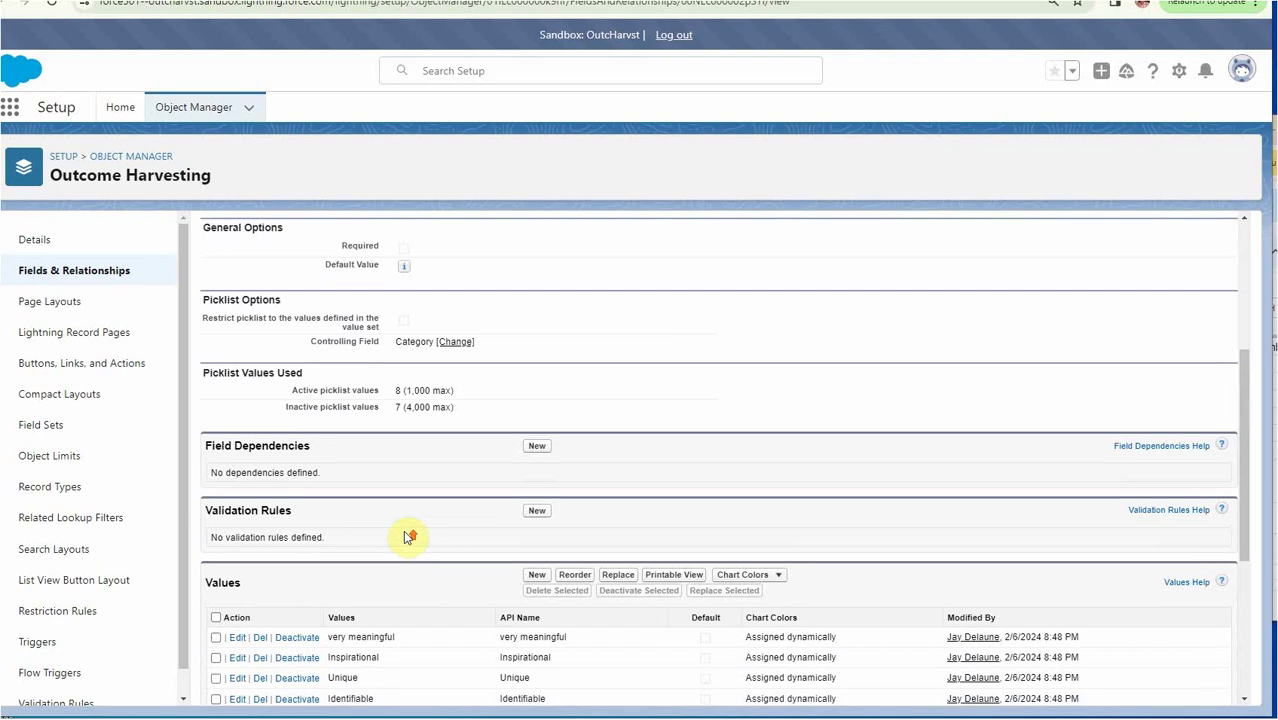
# Open the Outcome Harvesting field dependency between Category and Sub Category for editing.
pyautogui.scroll(5, 410, 537)
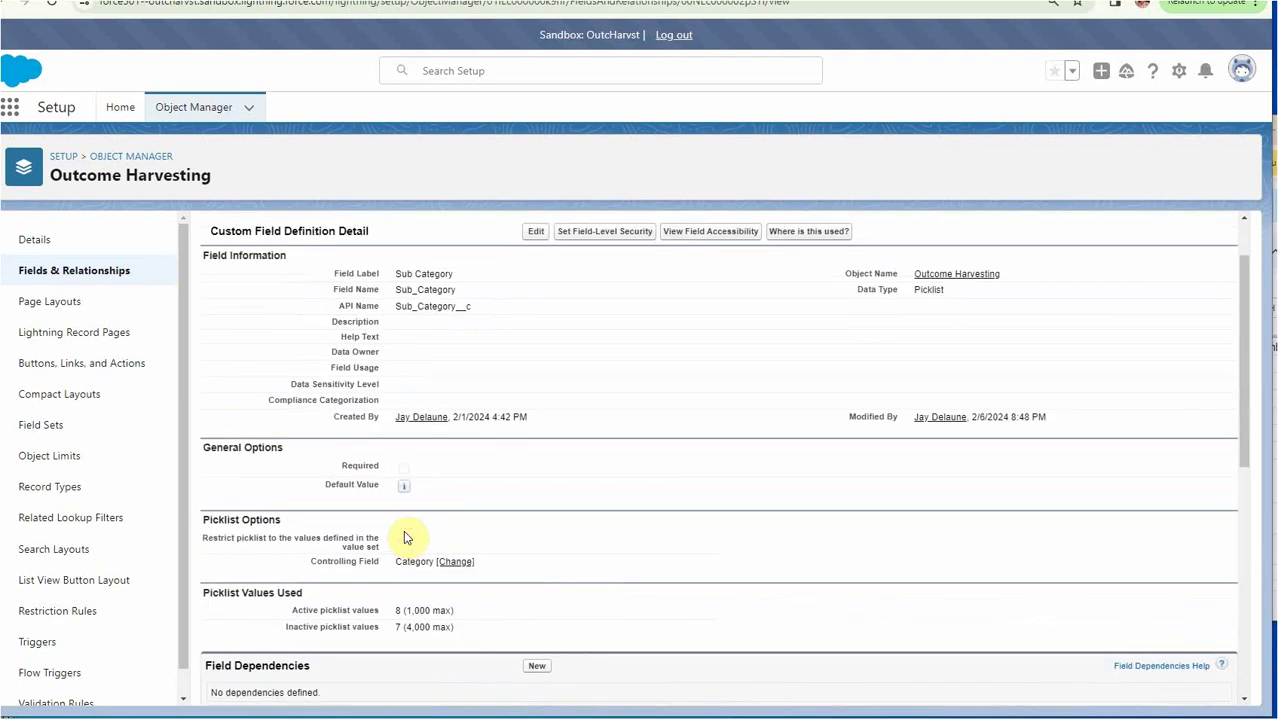
pyautogui.click(55, 270)
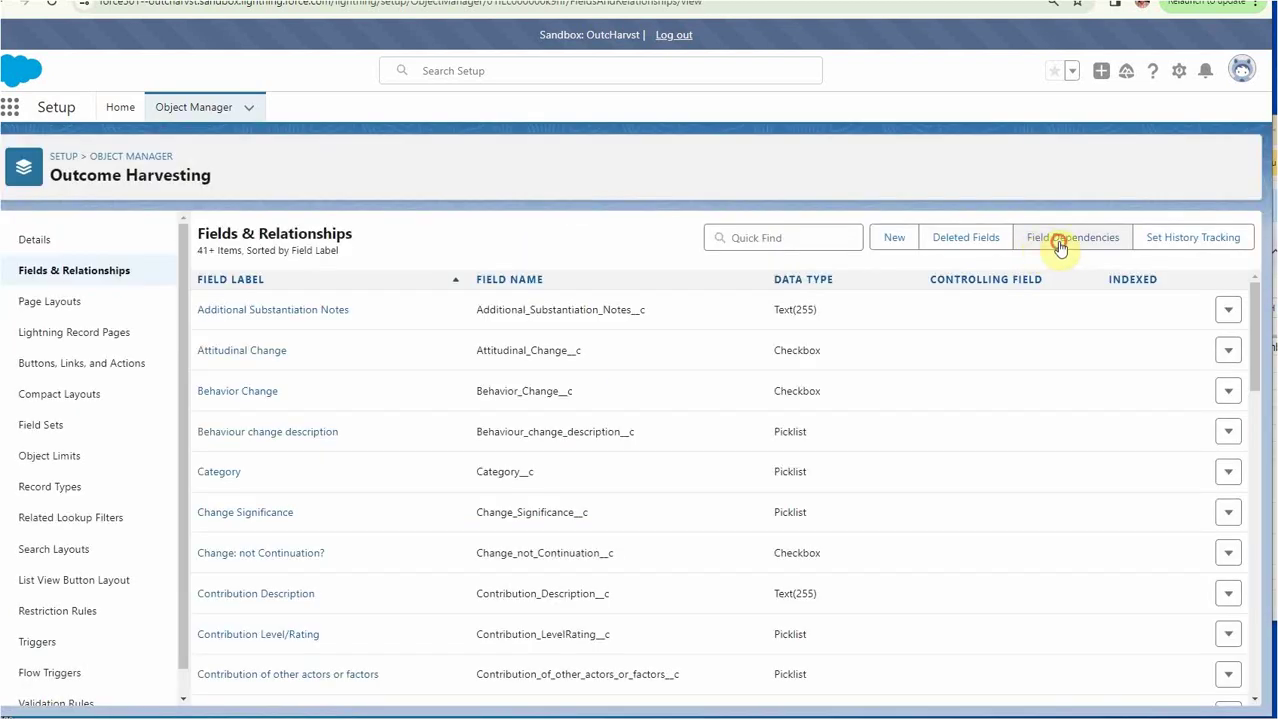
pyautogui.click(1061, 248)
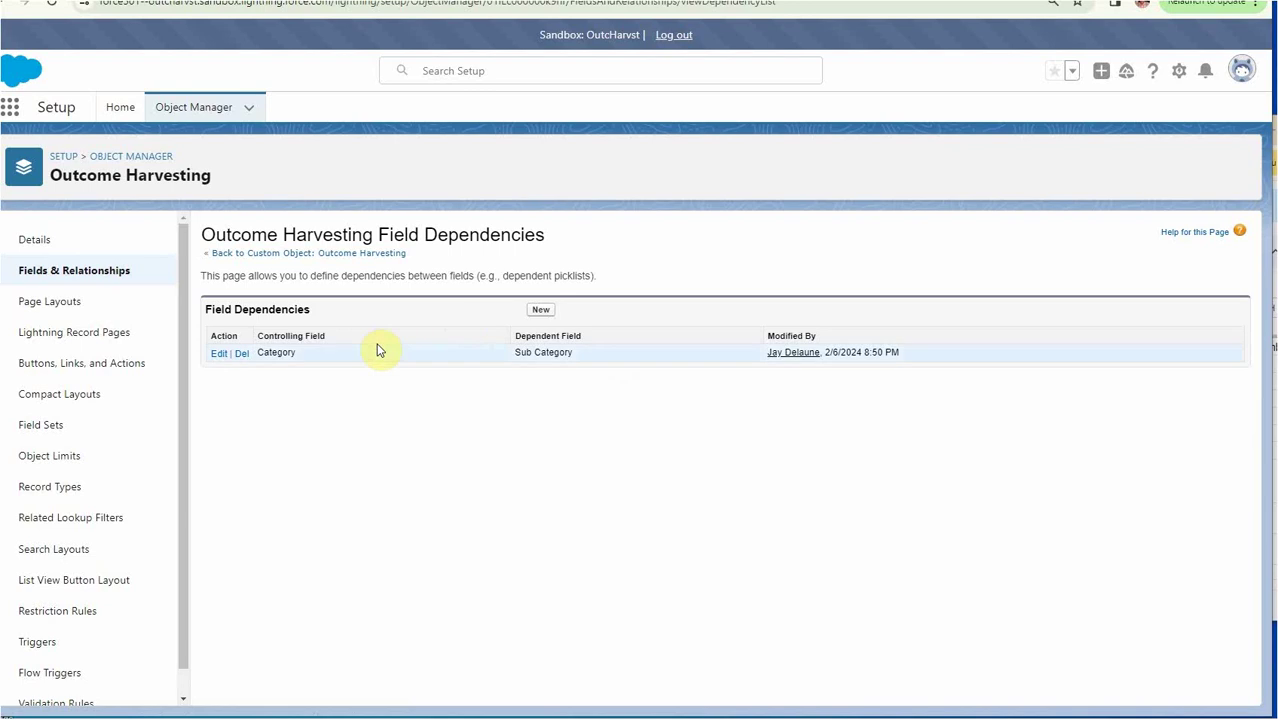
pyautogui.click(218, 355)
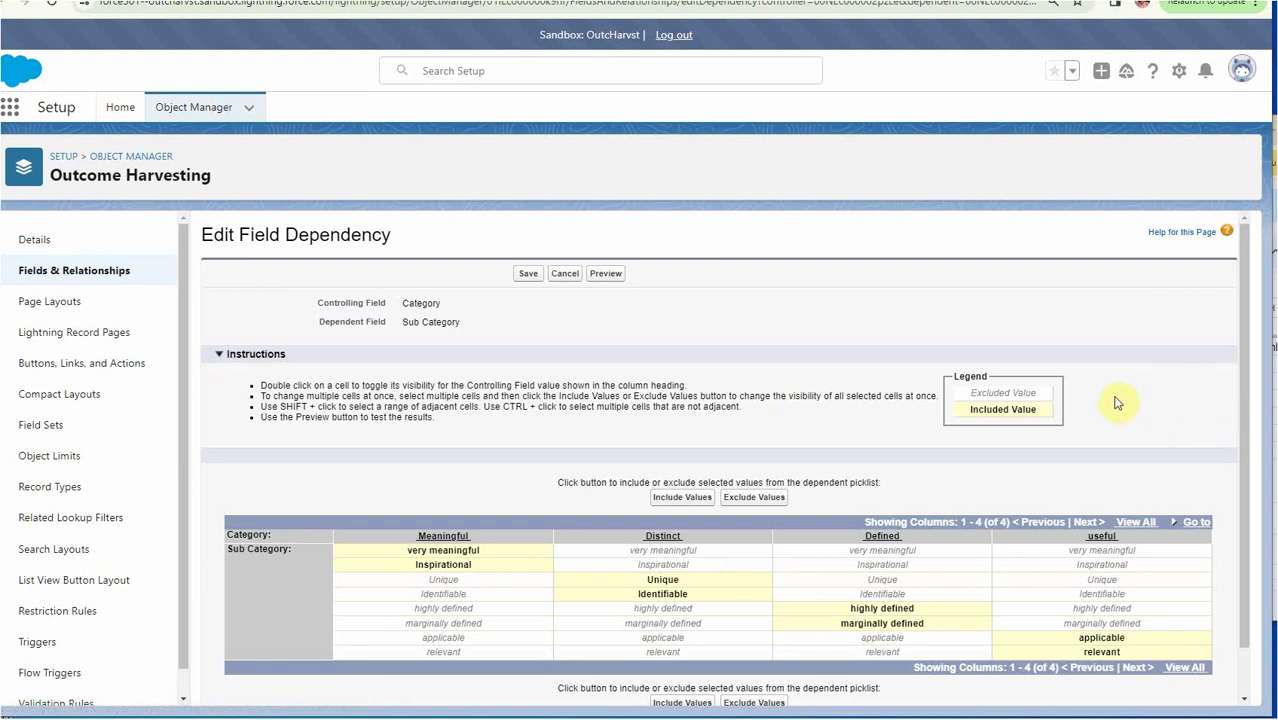
# Include the "marginally defined" Sub Category value under the Meaningful category and save the field dependency.
pyautogui.click(470, 625)
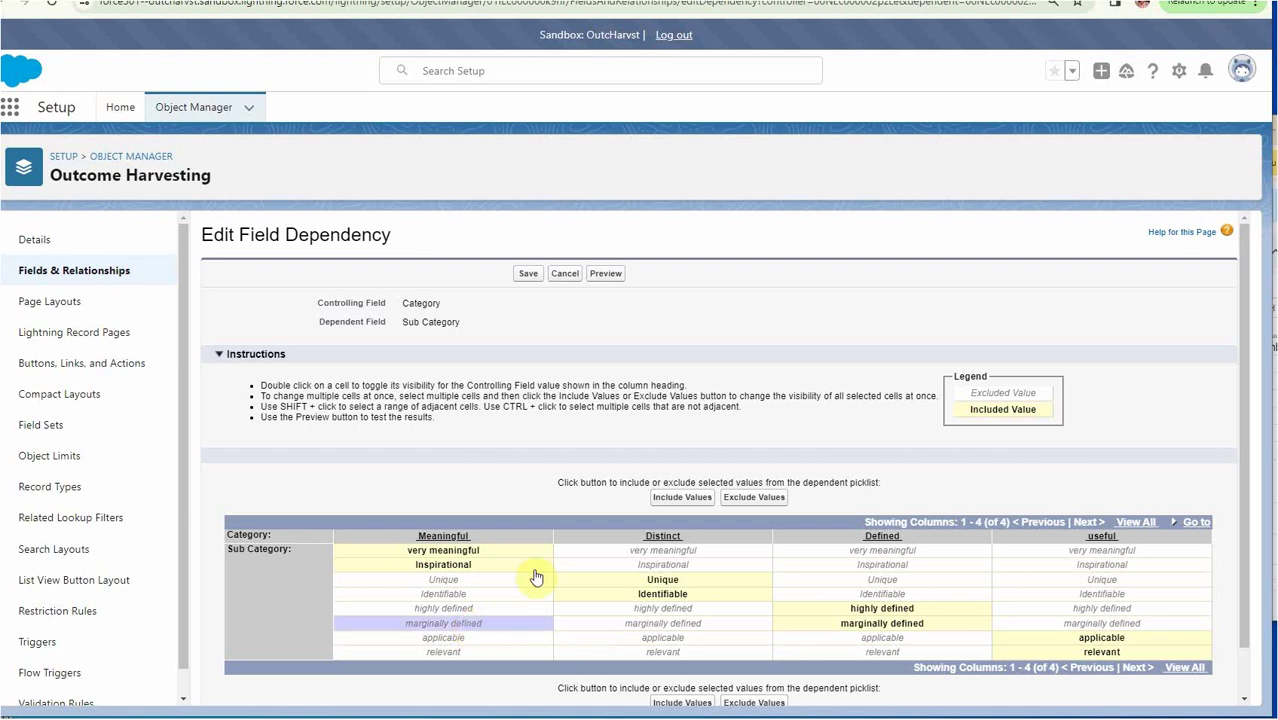
pyautogui.click(667, 497)
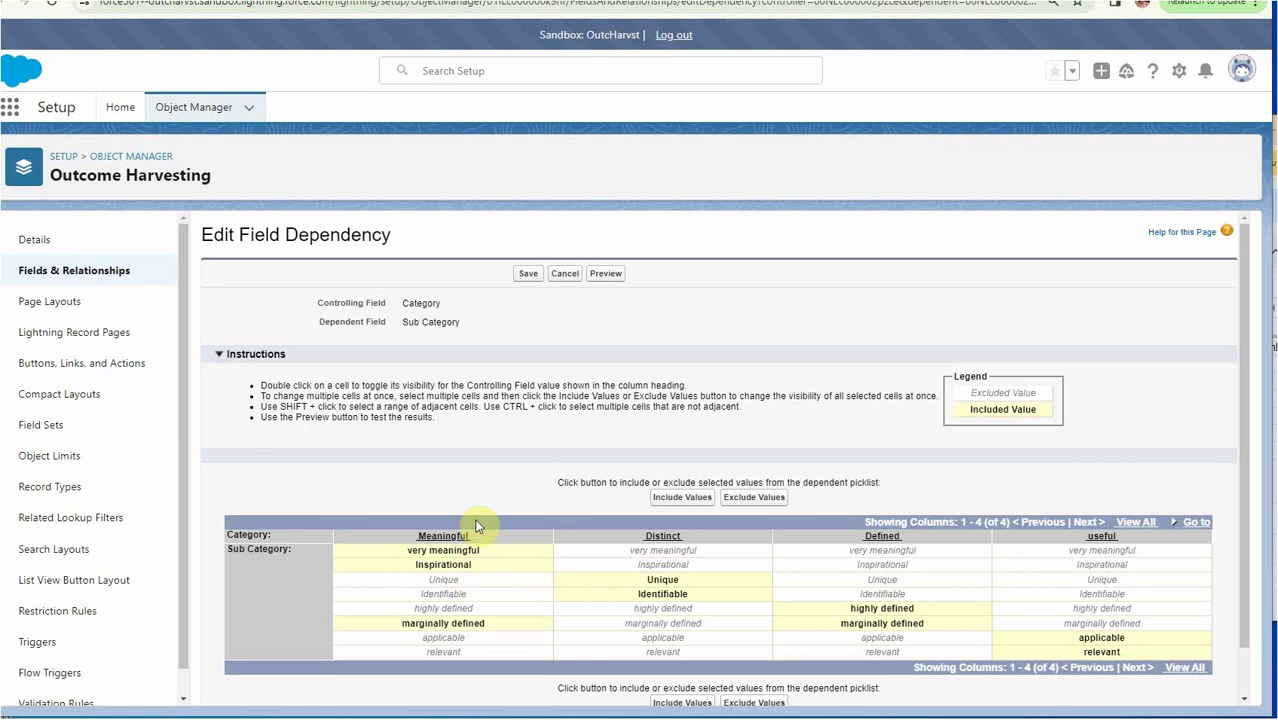
pyautogui.click(528, 276)
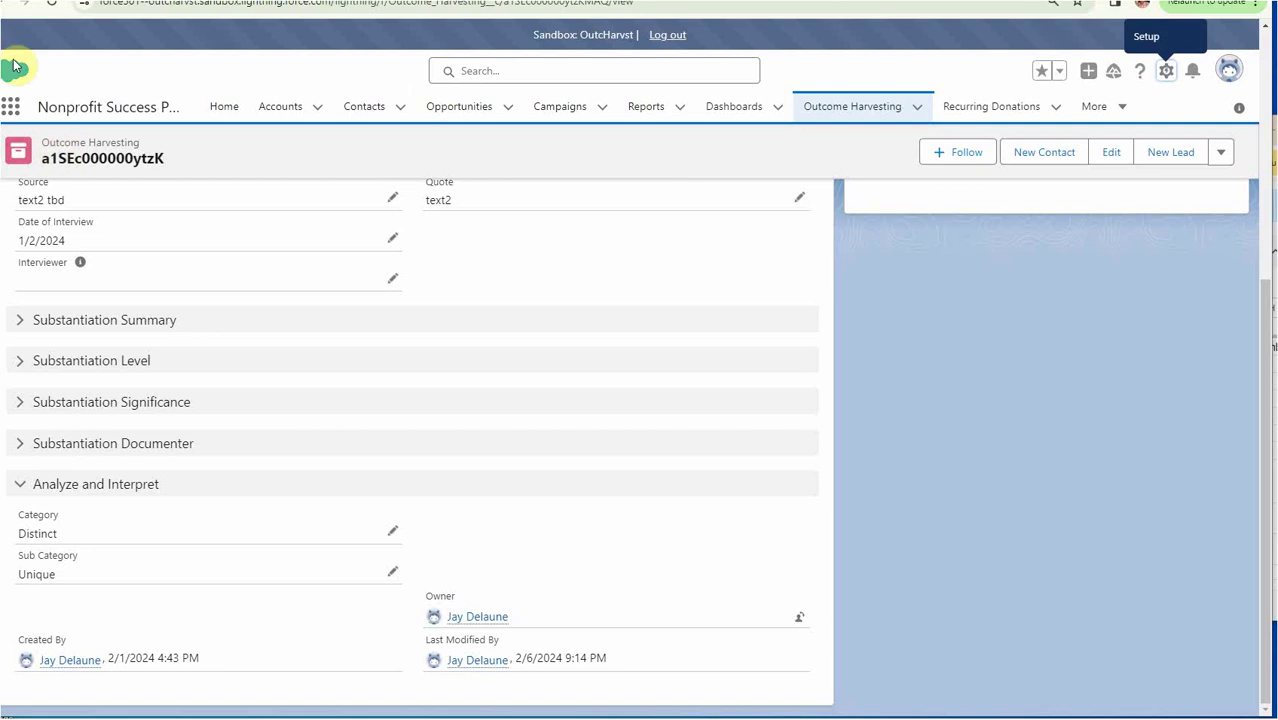
# Reload the outcome record, set its Category under Analyze and Interpret to Meaningful, and view the Sub Category options offered.
pyautogui.click(52, 6)
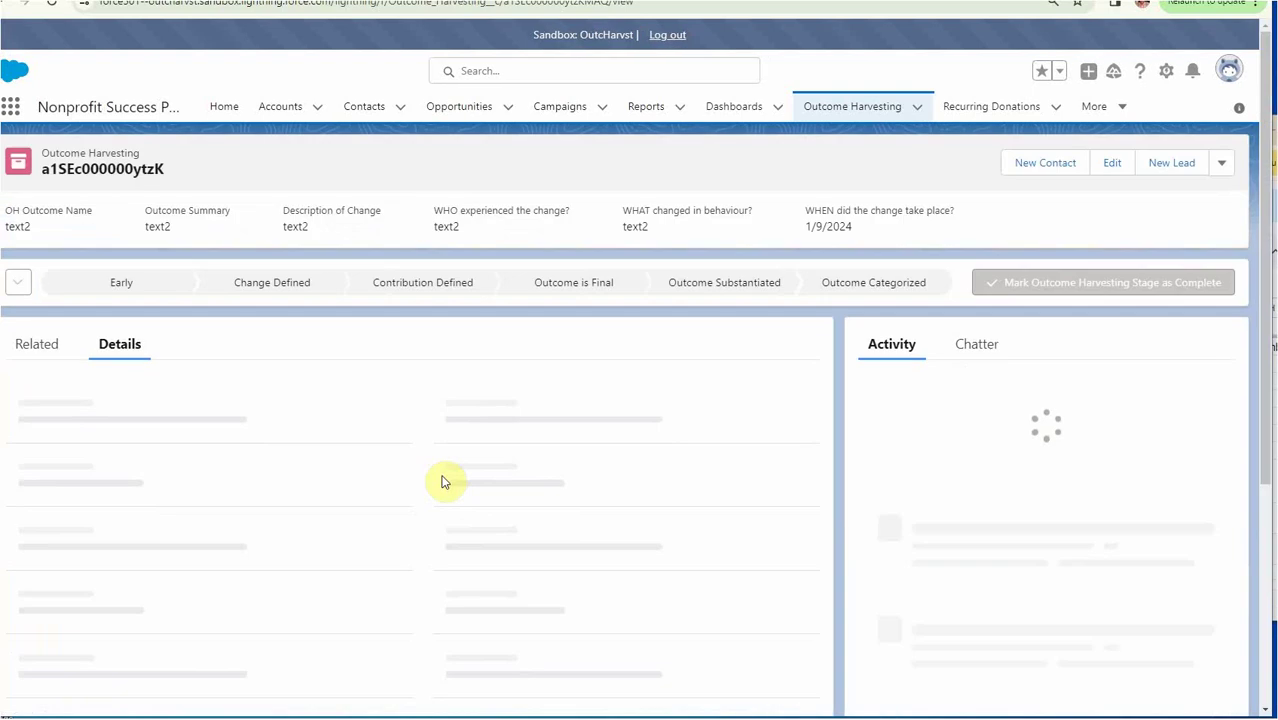
pyautogui.scroll(-4, 380, 583)
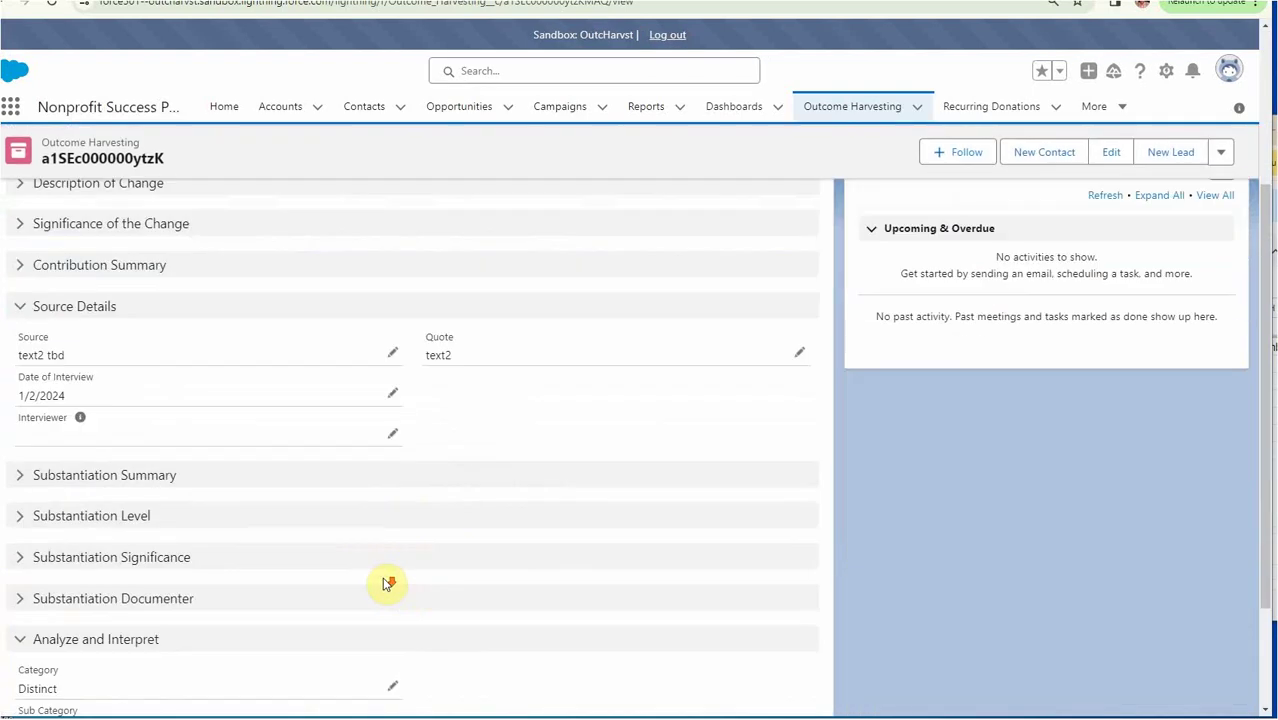
pyautogui.click(393, 566)
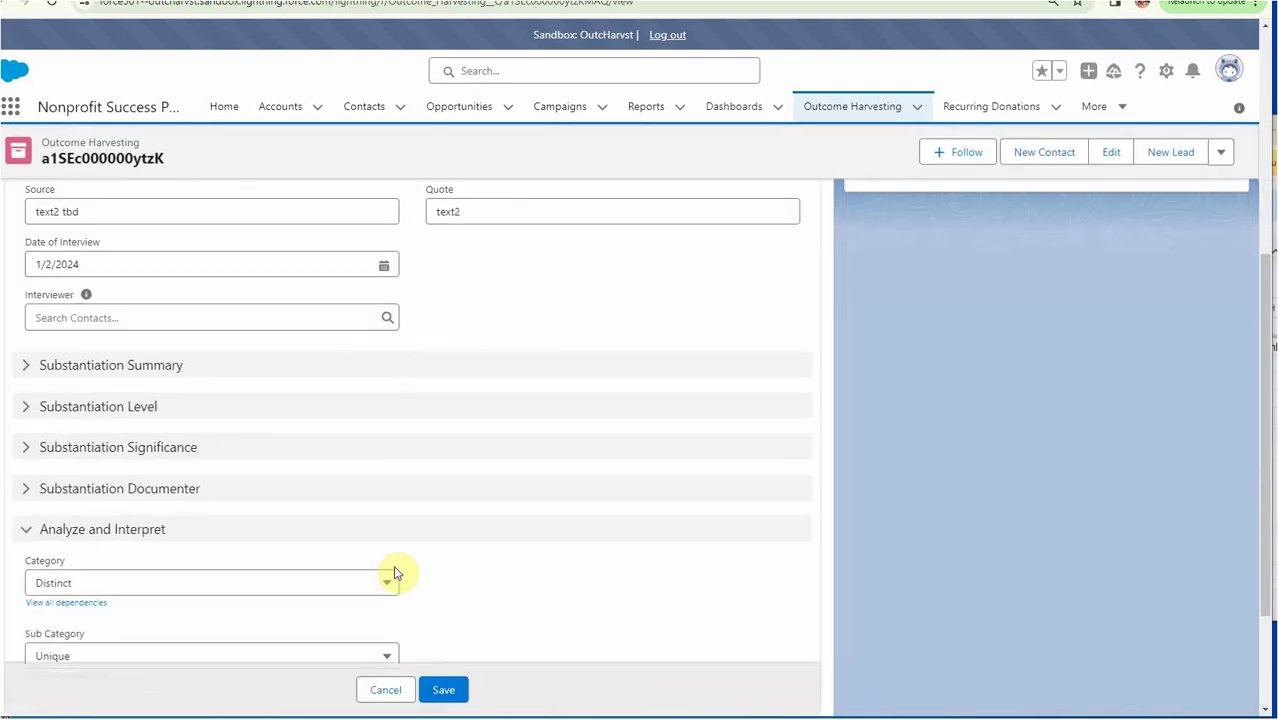
pyautogui.click(368, 584)
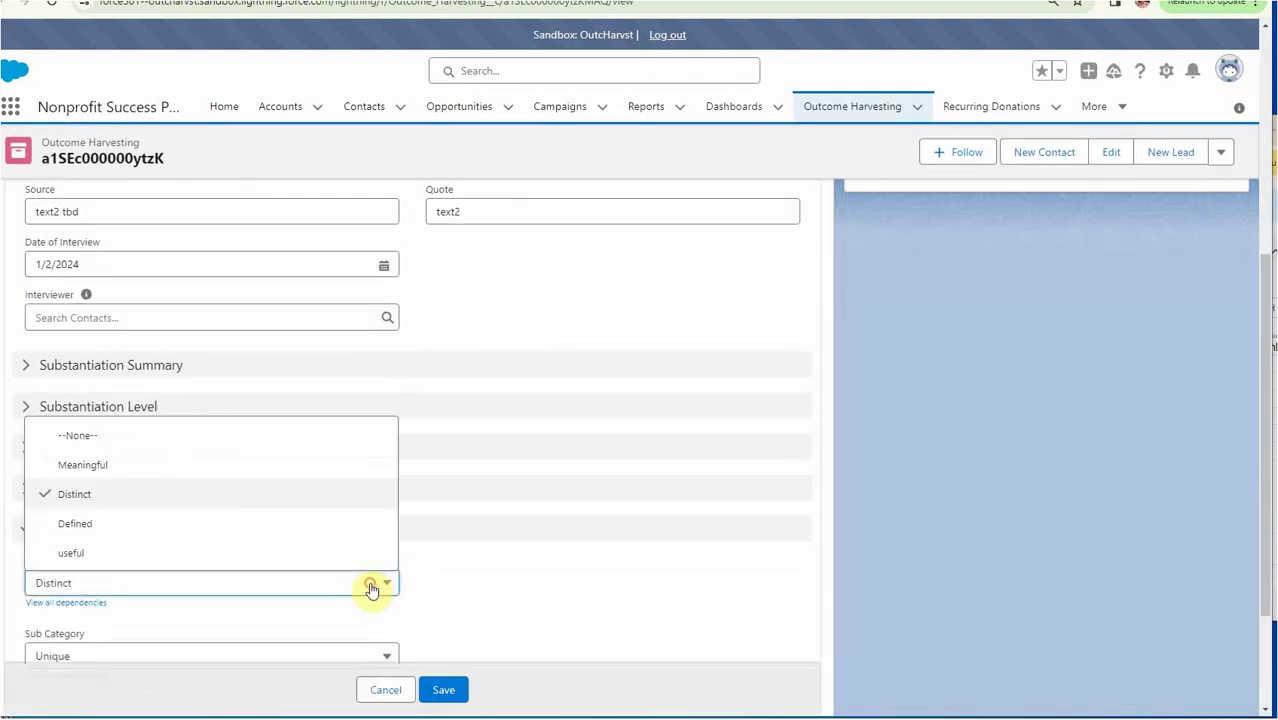
pyautogui.click(255, 465)
pyautogui.scroll(-2, 519, 585)
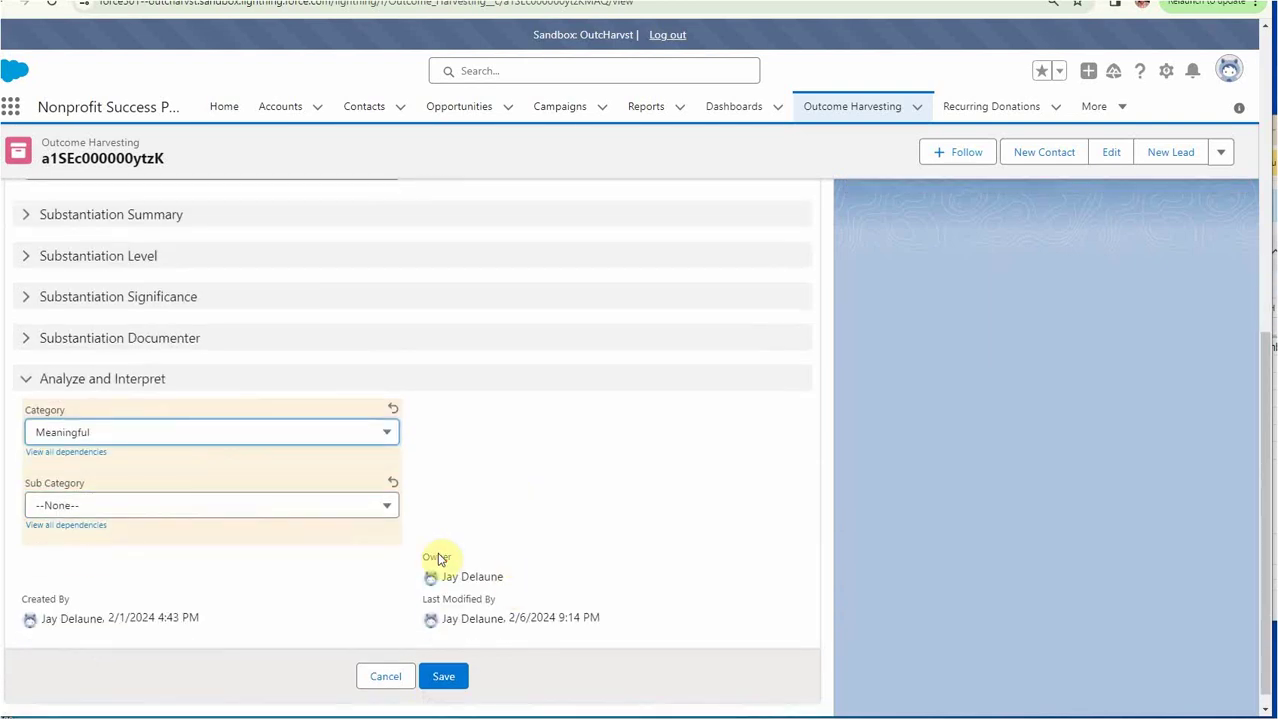
pyautogui.click(340, 506)
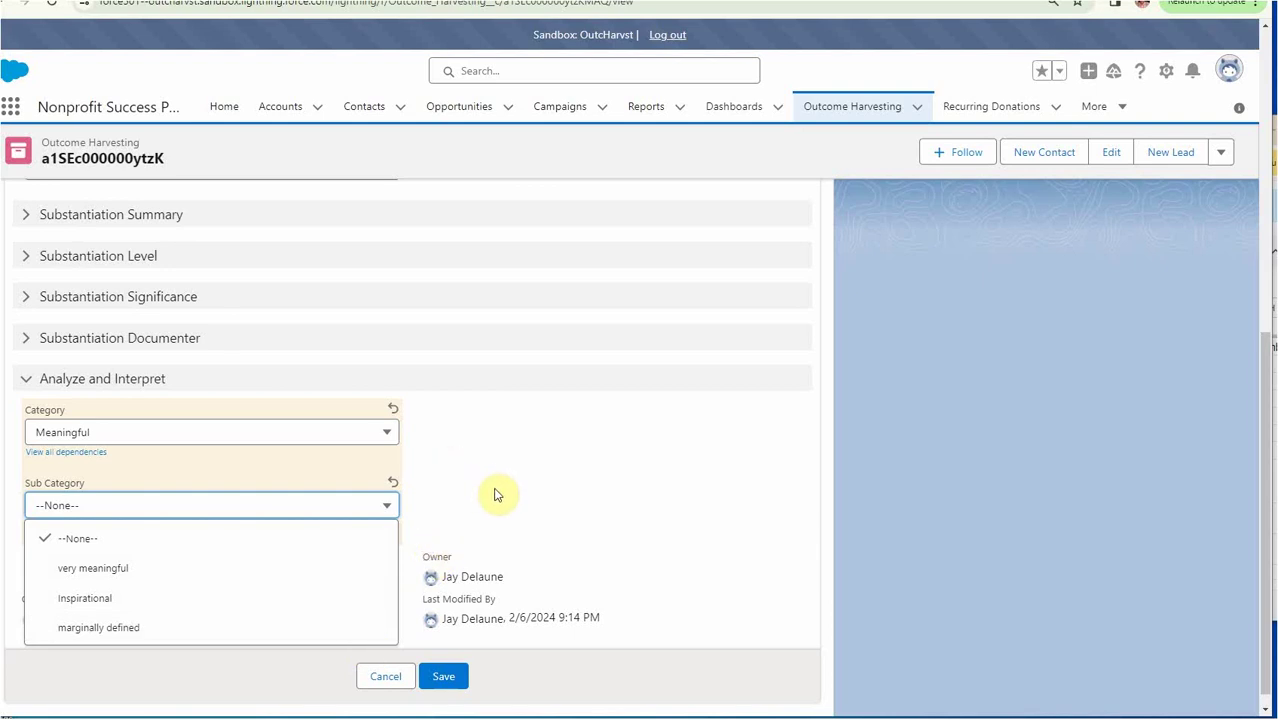
pyautogui.scroll(2, 497, 495)
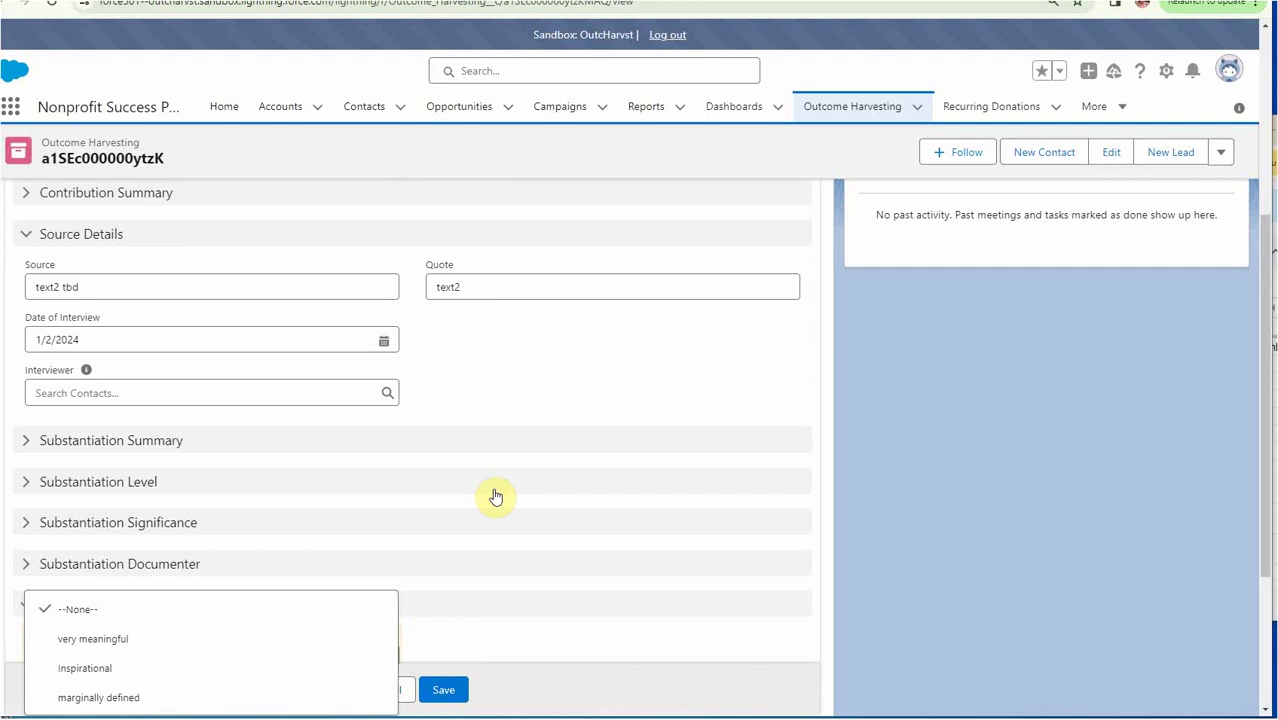
pyautogui.scroll(3, 495, 497)
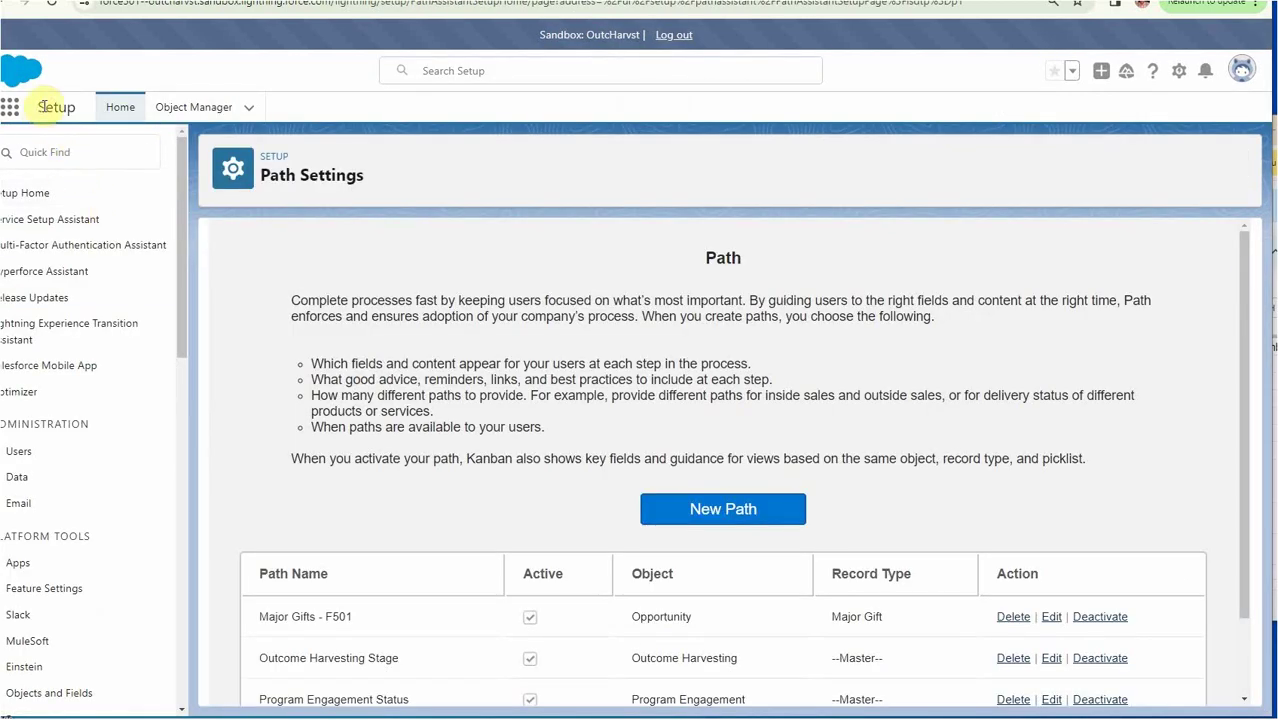
# Search Setup for "path" to show where the Path Settings are found.
pyautogui.click(1178, 72)
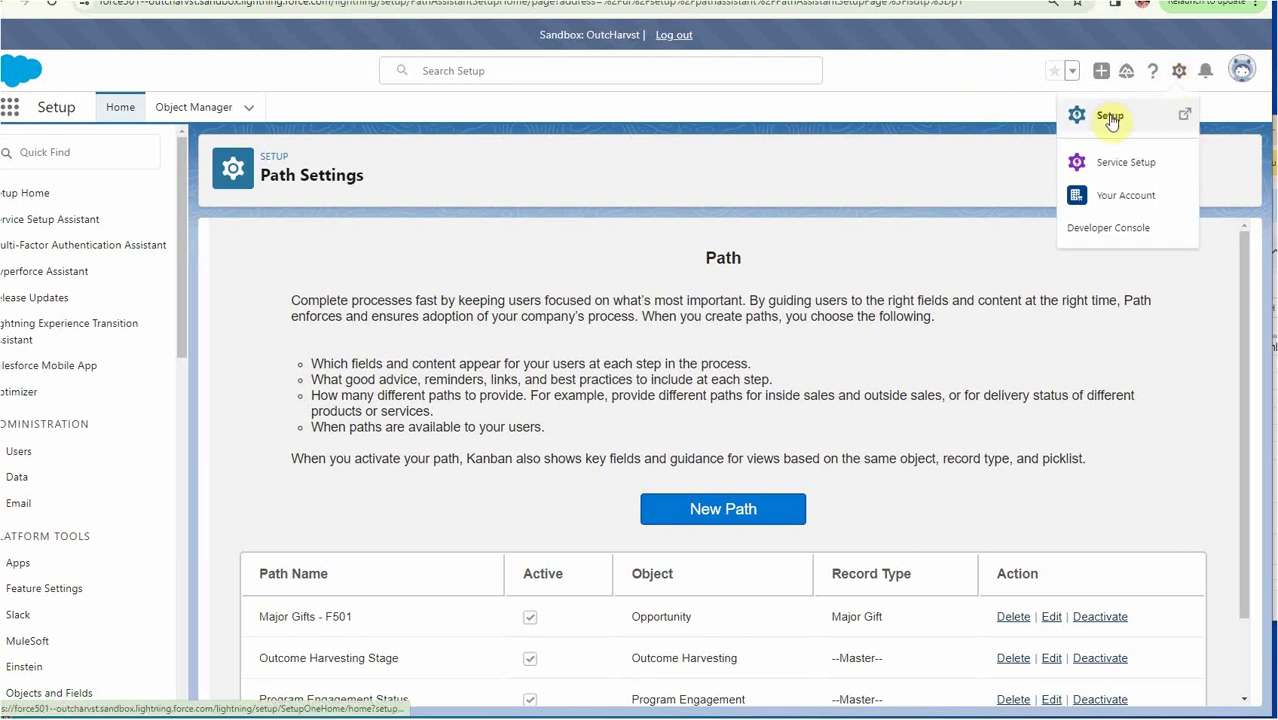
pyautogui.click(62, 150)
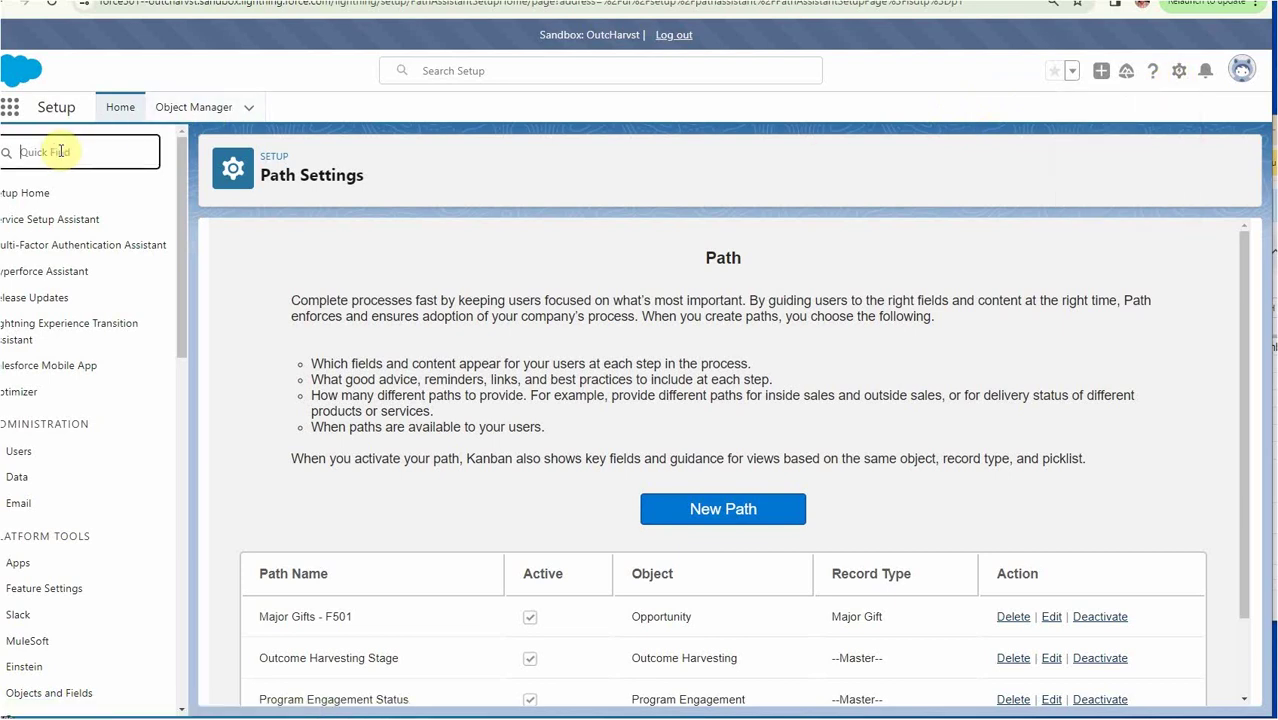
pyautogui.write('path')
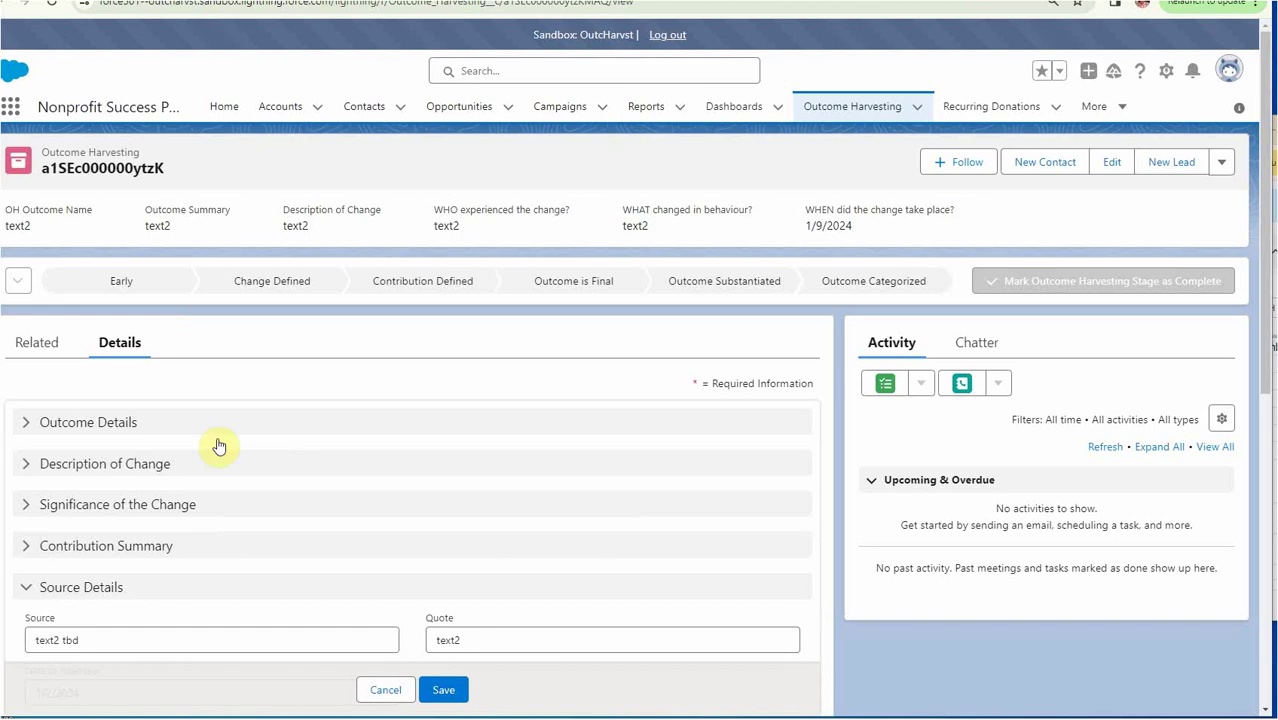
# Expand the outcome record's path details and mark Early as the current Outcome Harvesting stage.
pyautogui.click(16, 283)
pyautogui.click(125, 283)
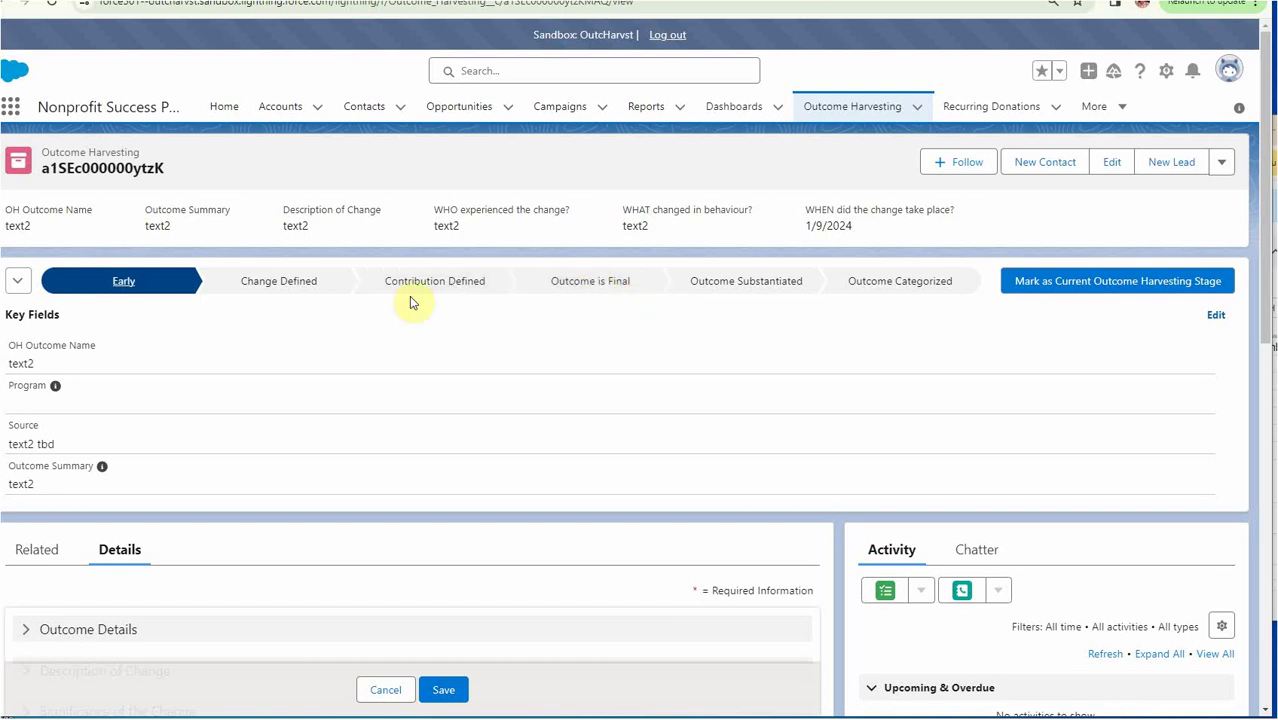
pyautogui.click(1112, 284)
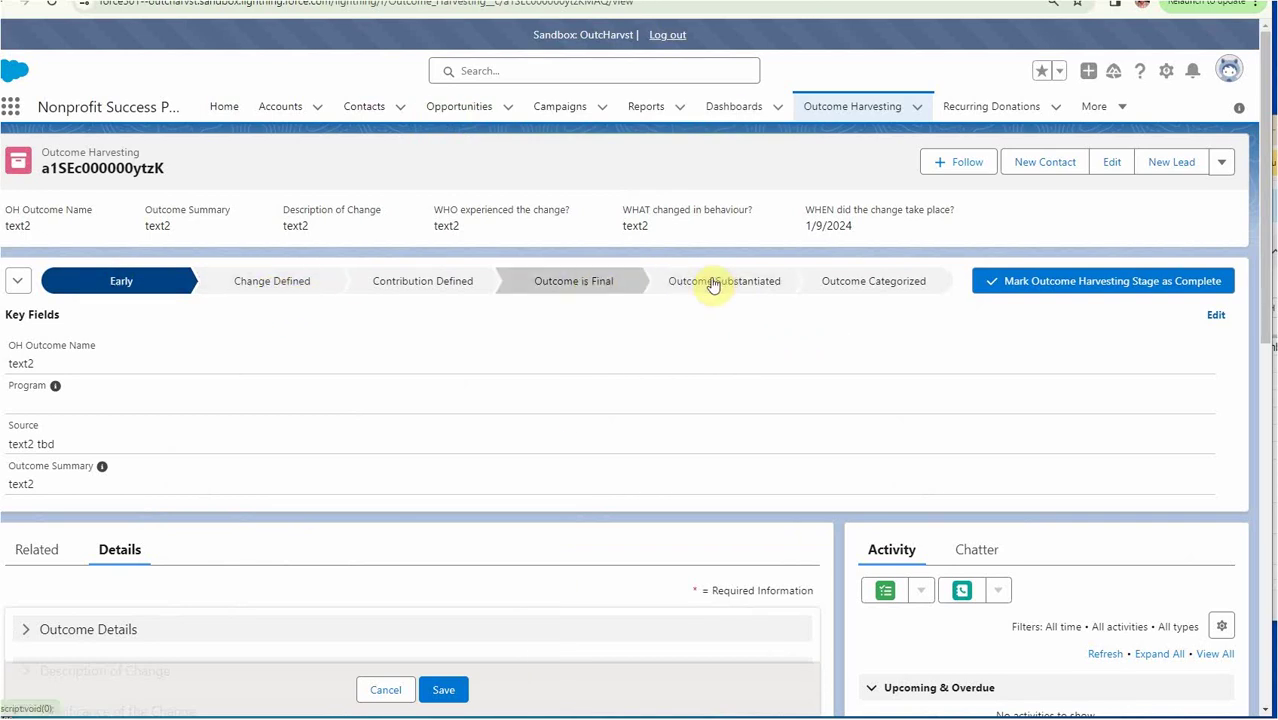
# Compare the key fields shown for the Outcome is Final, Early and Change Defined stages on the record's path.
pyautogui.click(597, 283)
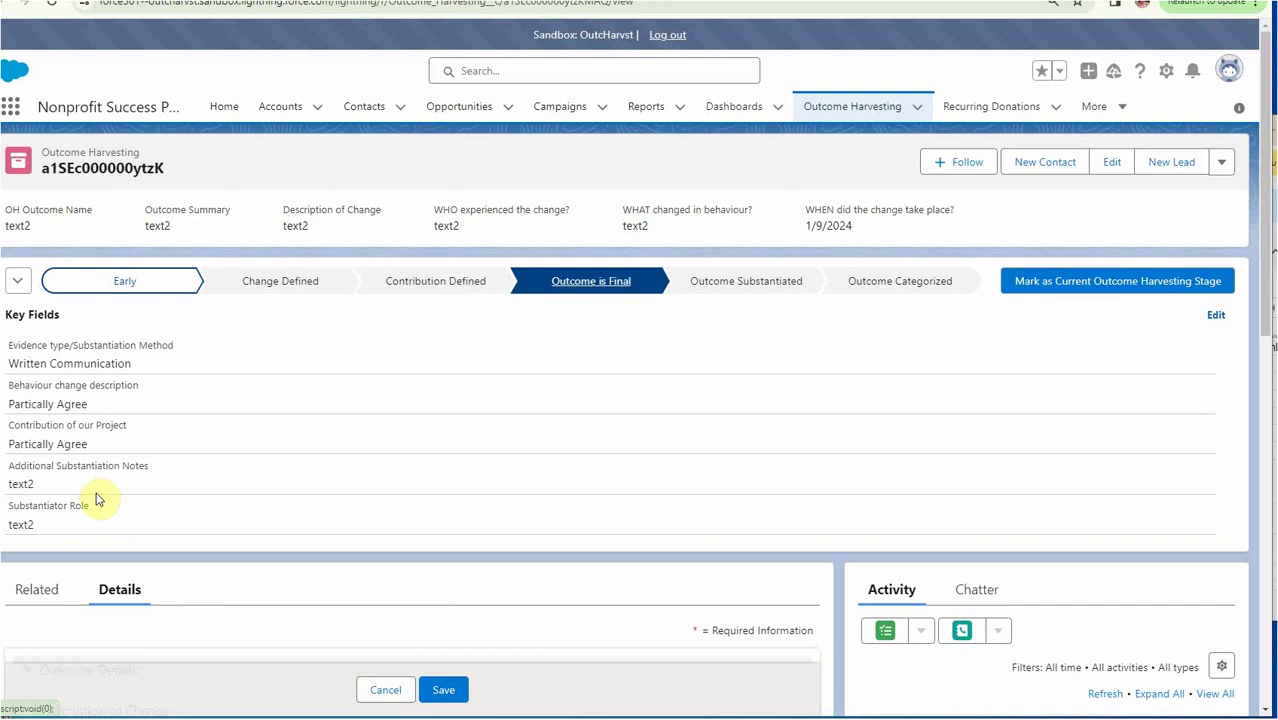
pyautogui.click(120, 282)
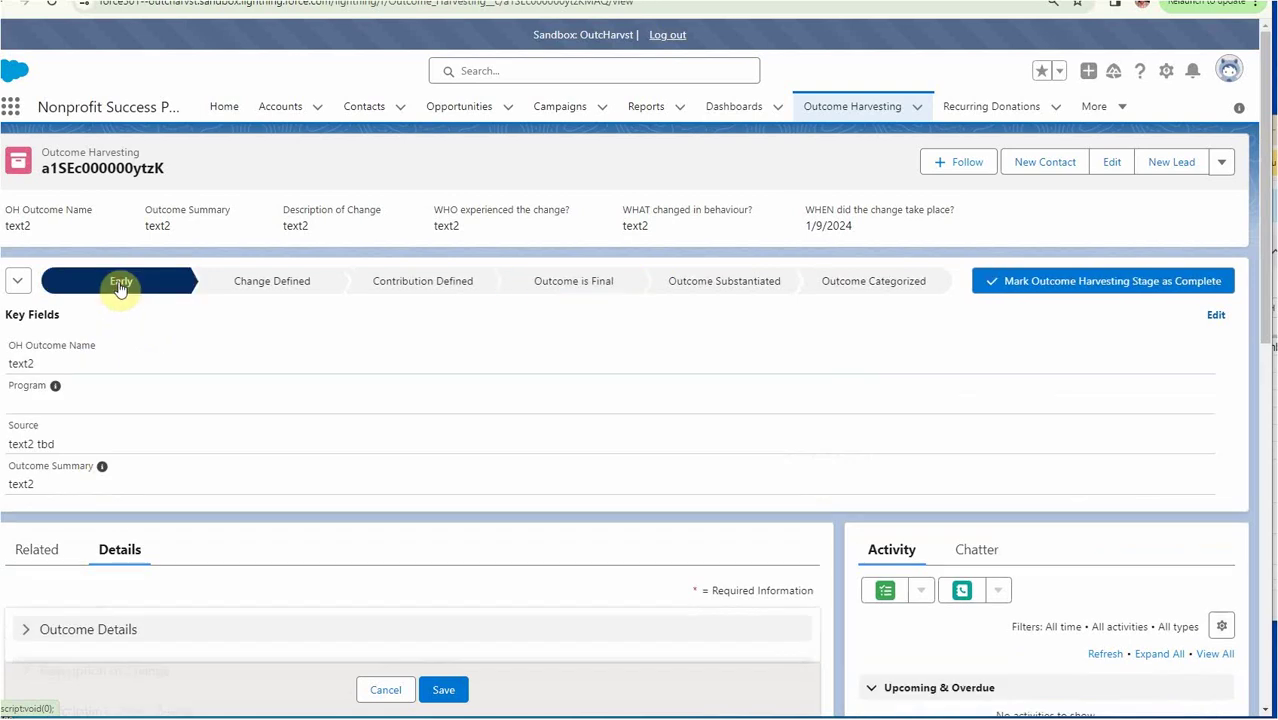
pyautogui.click(262, 281)
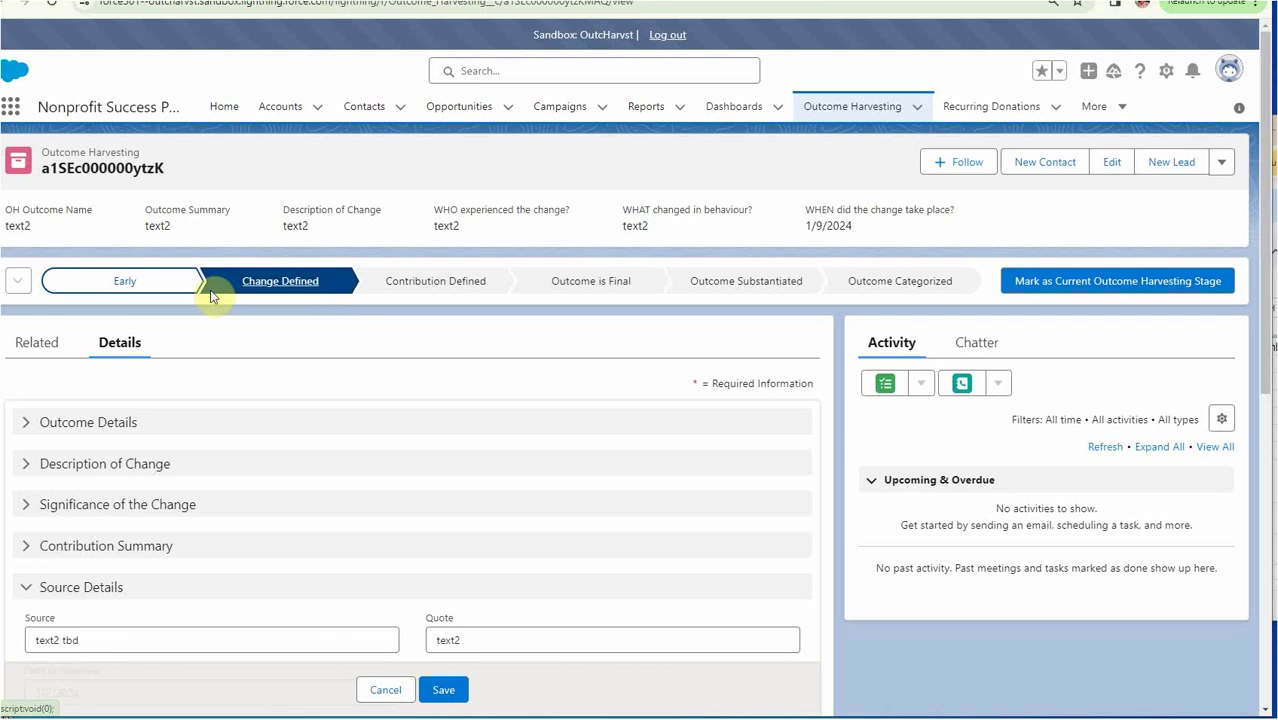
pyautogui.click(122, 293)
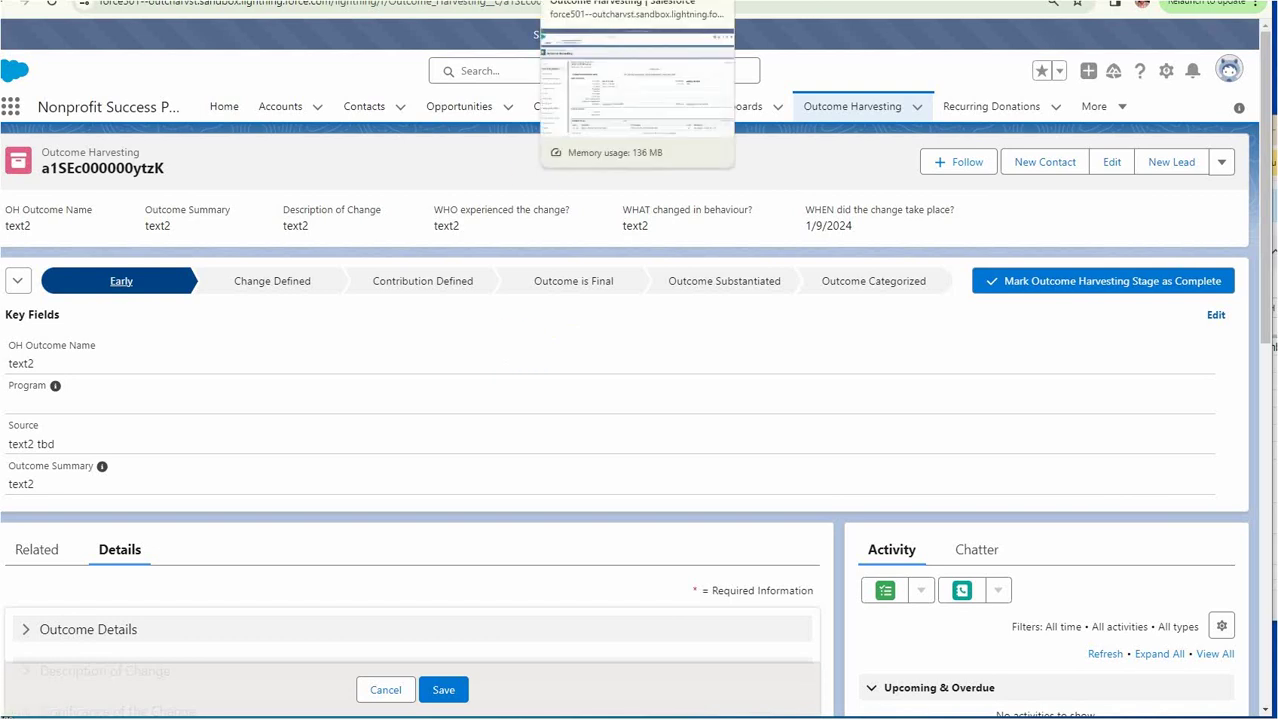
# Switch to the Outcome Harvesting object setup and open the history tracking settings for its fields.
pyautogui.click(600, 1)
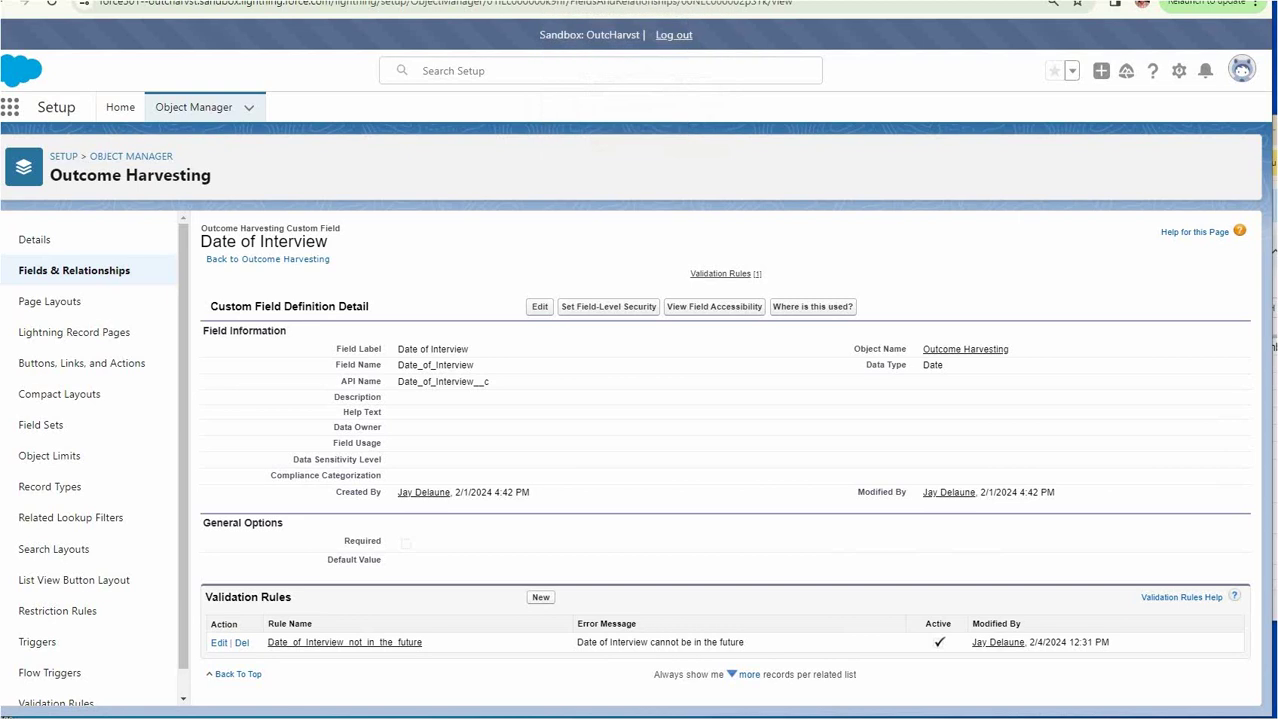
pyautogui.click(84, 278)
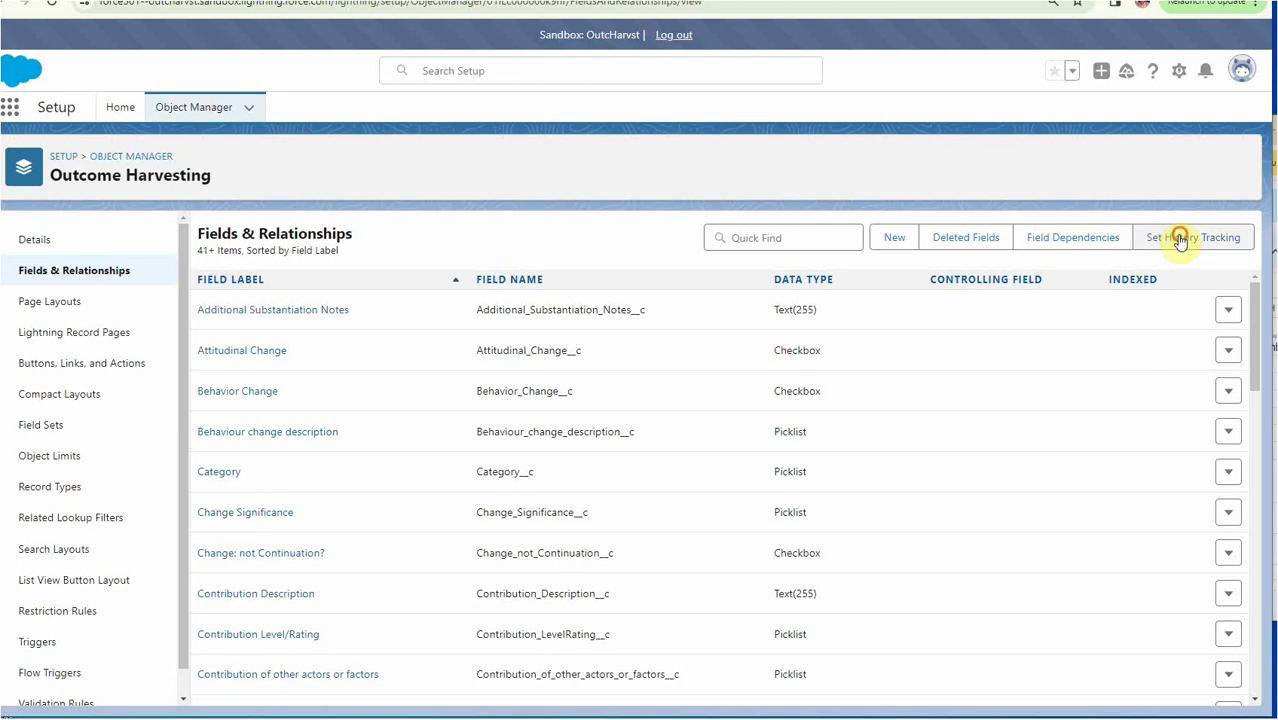
pyautogui.click(1180, 240)
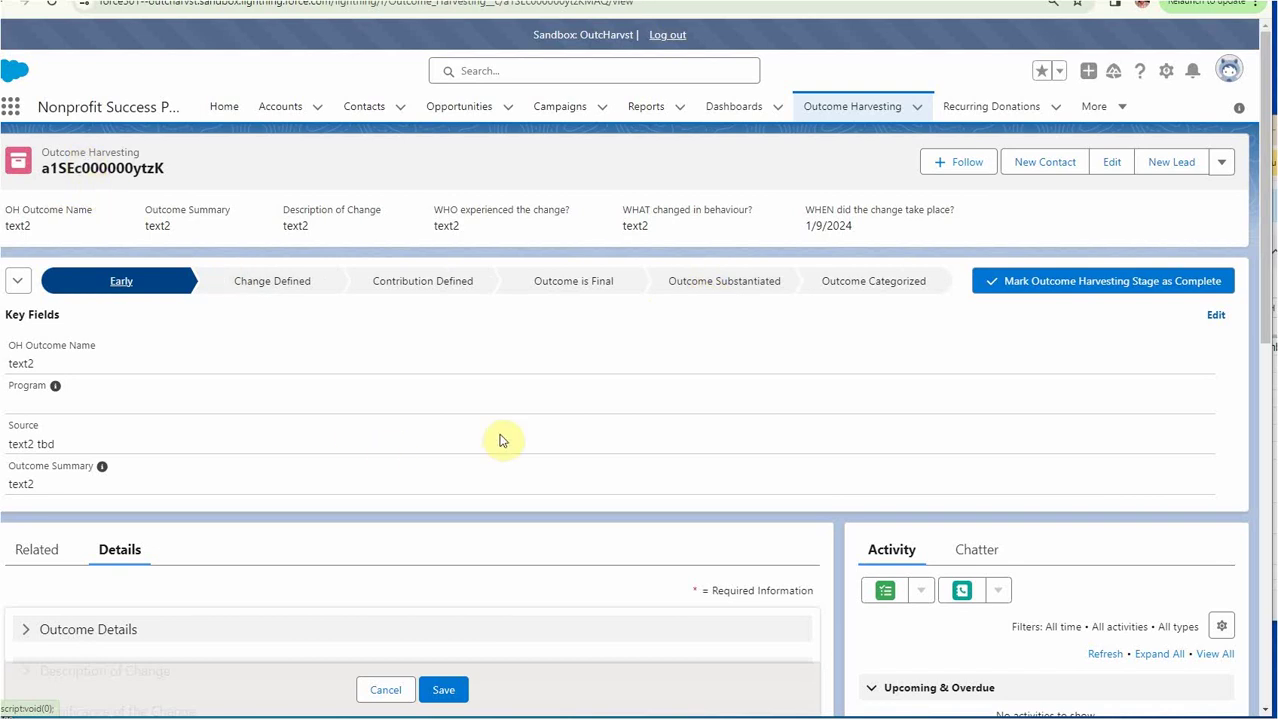
# Expand the record's Substantiation Summary and Substantiation Level sections and review their fields.
pyautogui.scroll(-10, 561, 433)
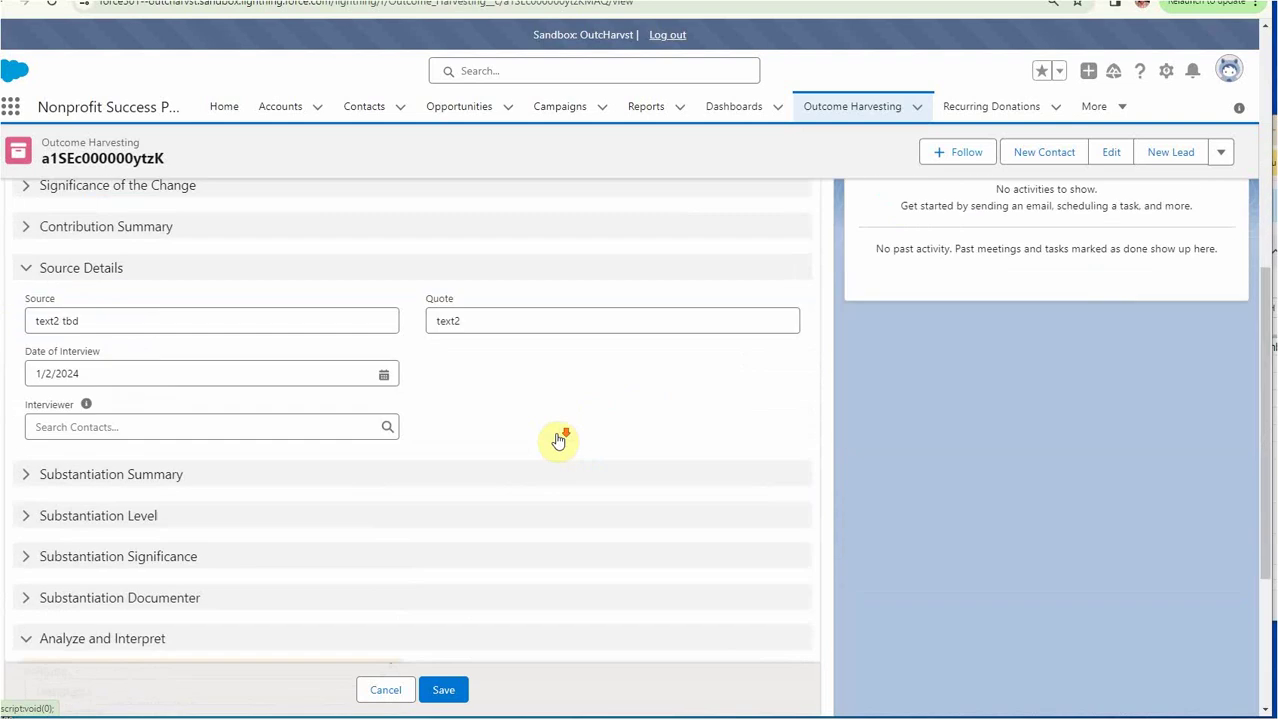
pyautogui.scroll(-1, 557, 440)
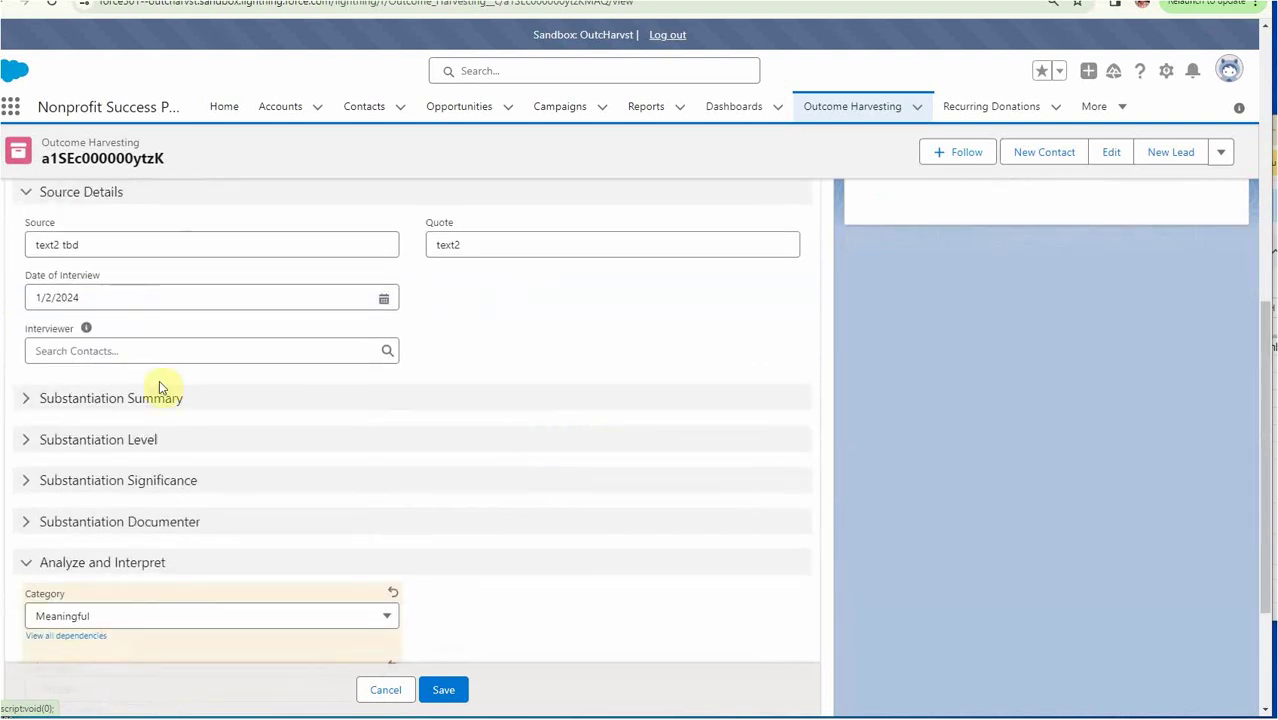
pyautogui.click(28, 400)
pyautogui.click(30, 498)
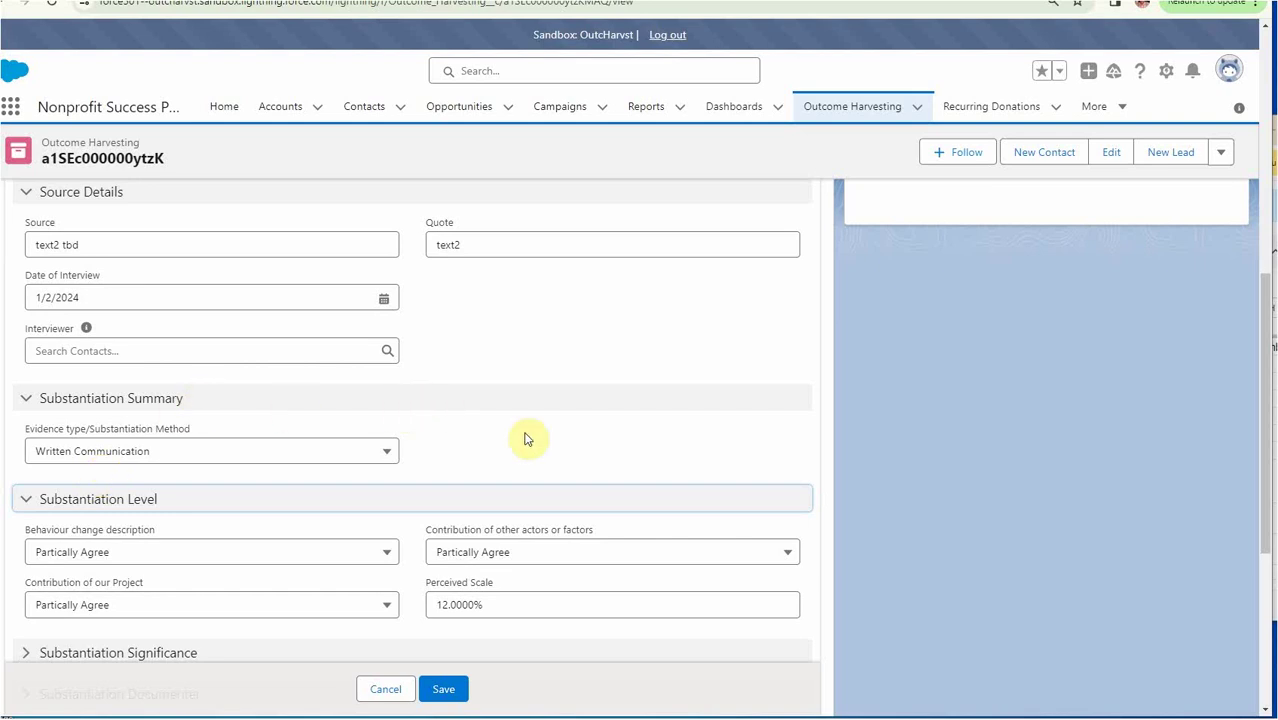
pyautogui.scroll(-1, 524, 414)
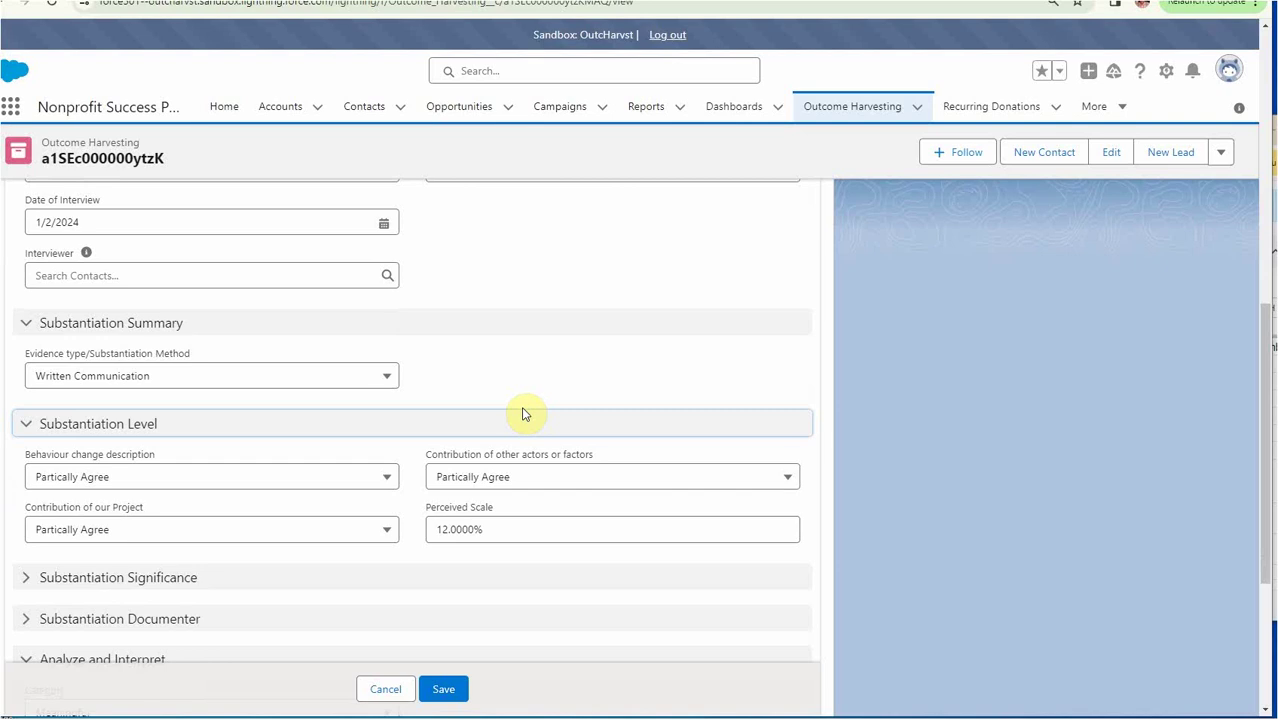
pyautogui.scroll(1, 524, 414)
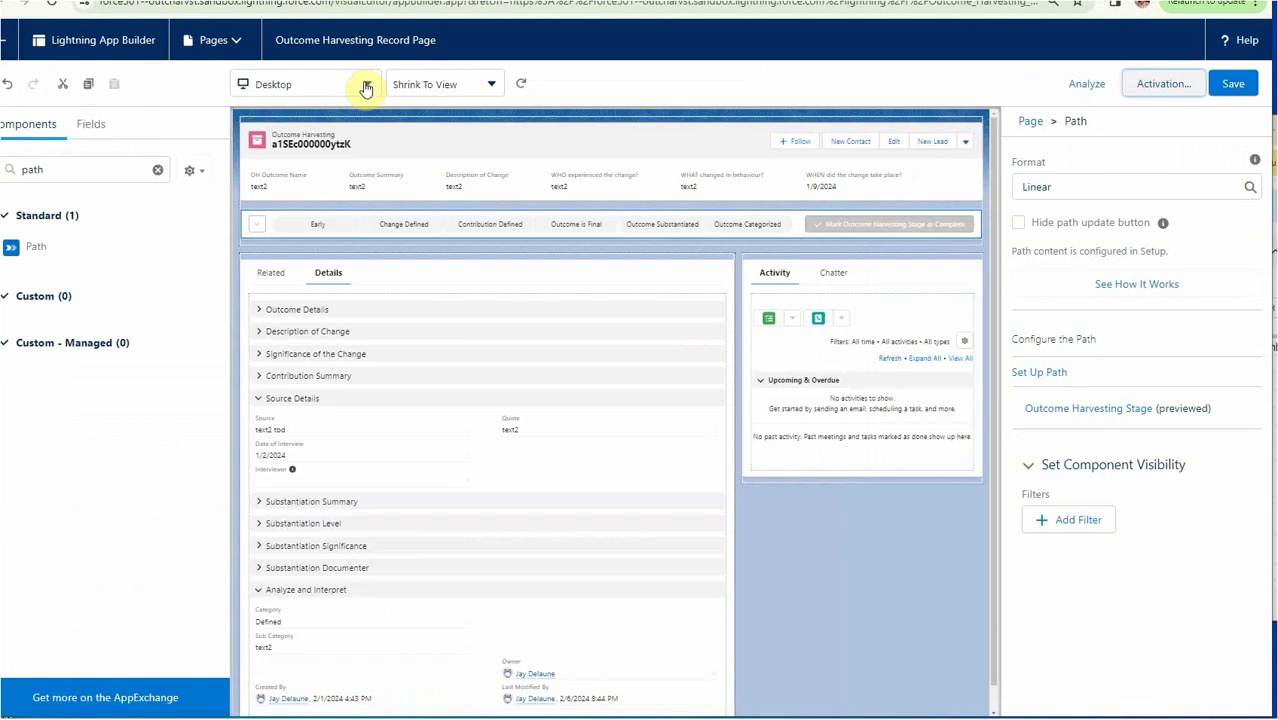
# Show the device formats available for previewing the Outcome Harvesting Record Page in Lightning App Builder.
pyautogui.click(367, 84)
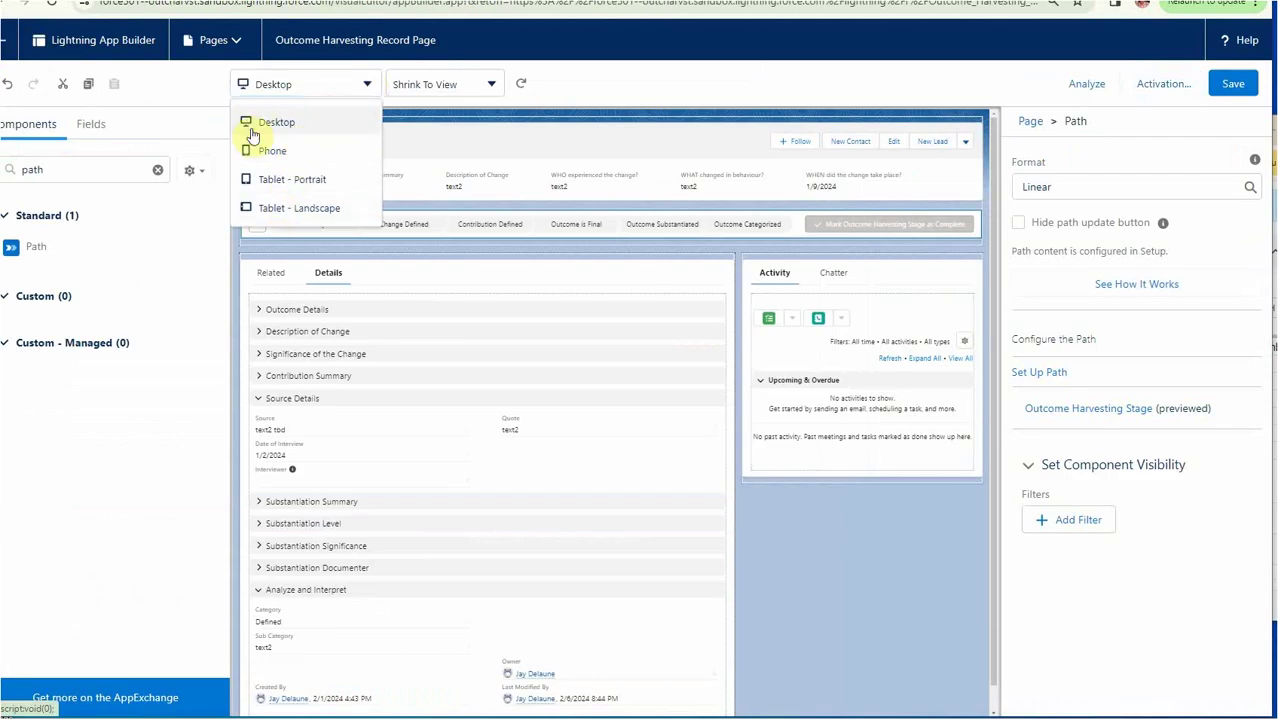